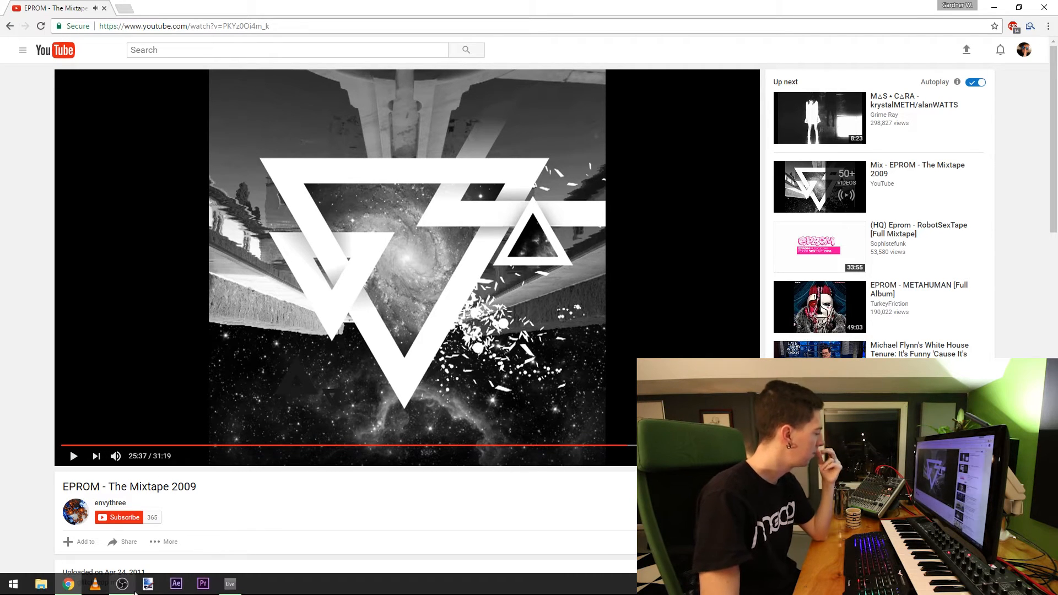
Step: Switch to Ableton Live, tap in the song's tempo and round it to 95 BPM
click(231, 583)
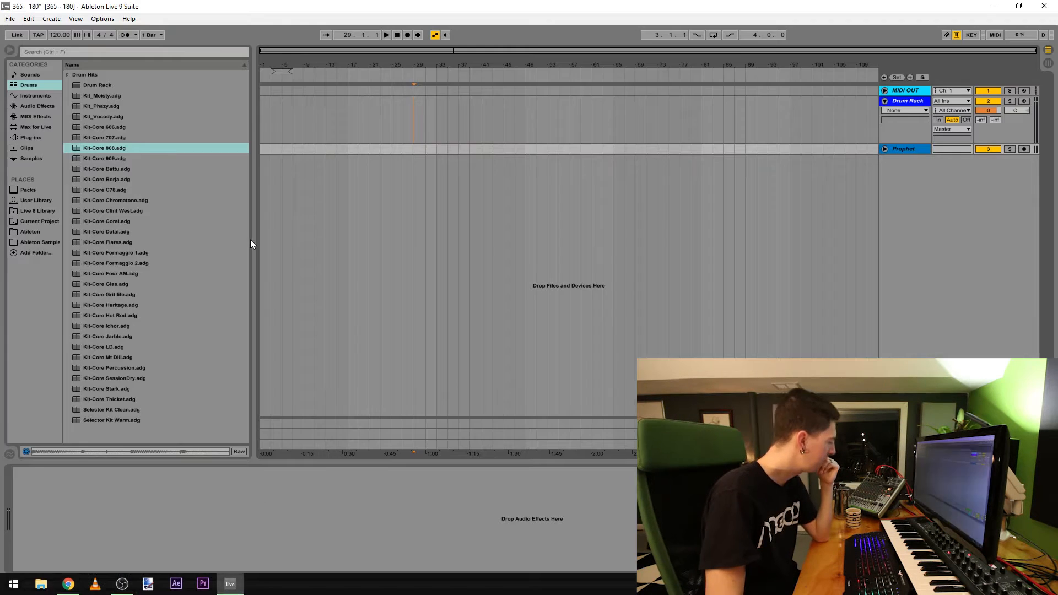
click(38, 34)
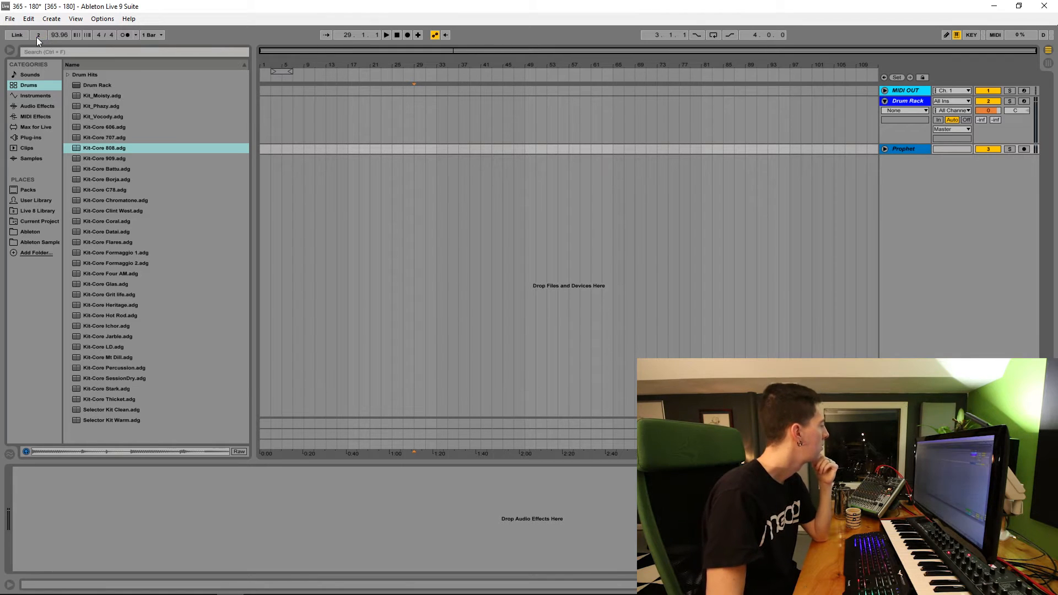
drag(58, 36, 58, 37)
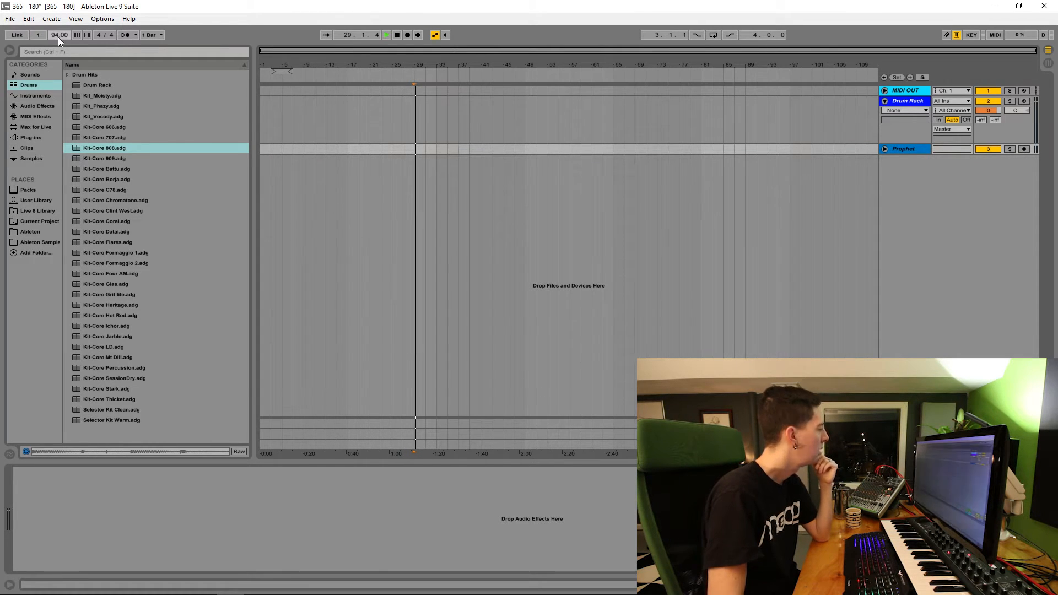
Step: Turn on the metronome, return playback to the beginning and move the four-bar loop to start at bar 1
click(124, 35)
double_click(396, 35)
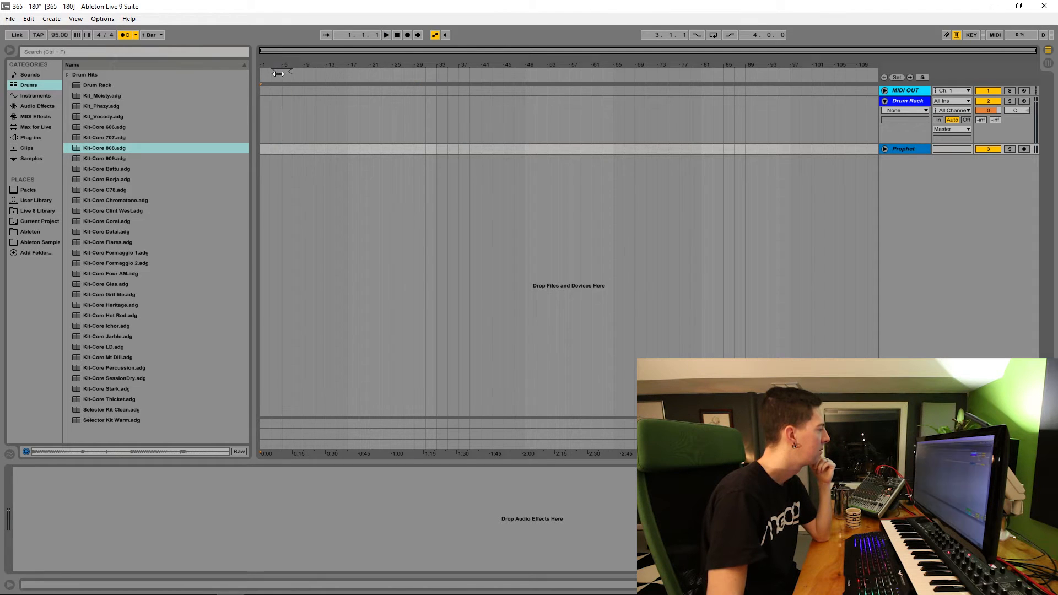
drag(279, 73, 268, 73)
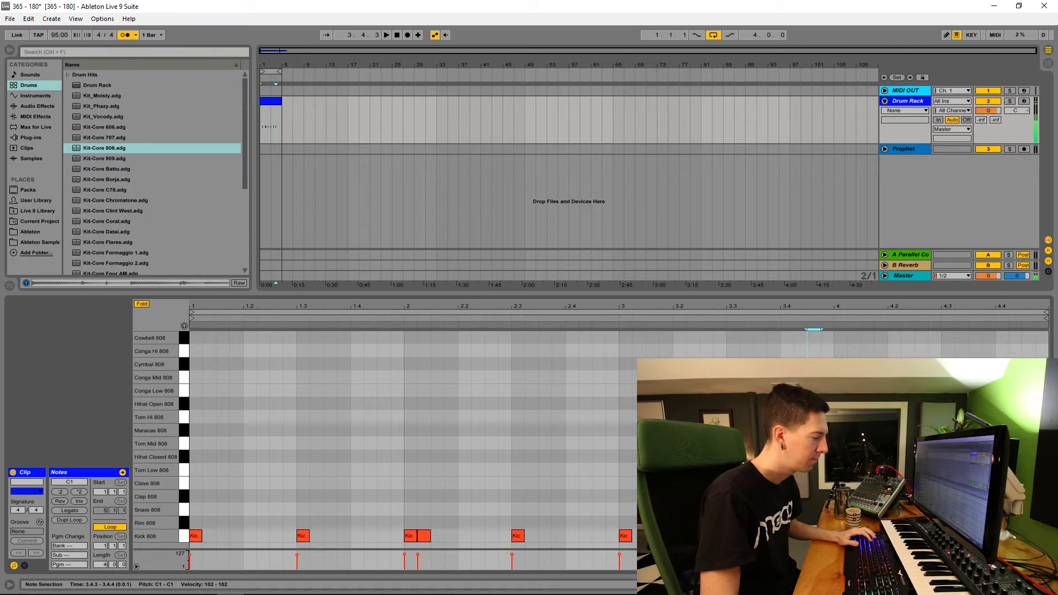
Step: Add a Snare 808 and Clap 808 pair moved onto beat 1.2, plus a second snare at bar 2
key(space)
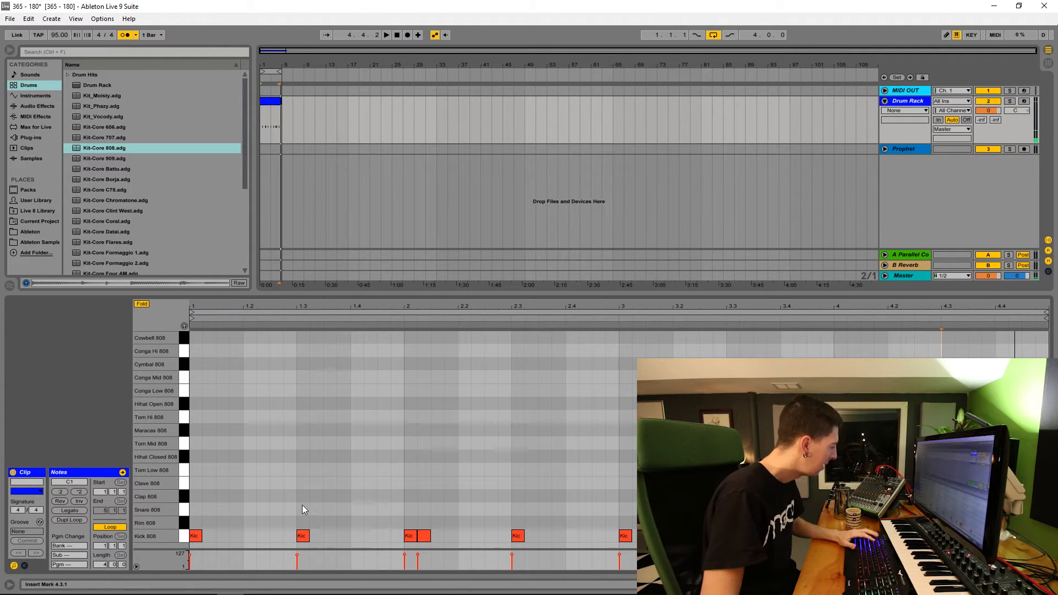
double_click(303, 507)
double_click(305, 498)
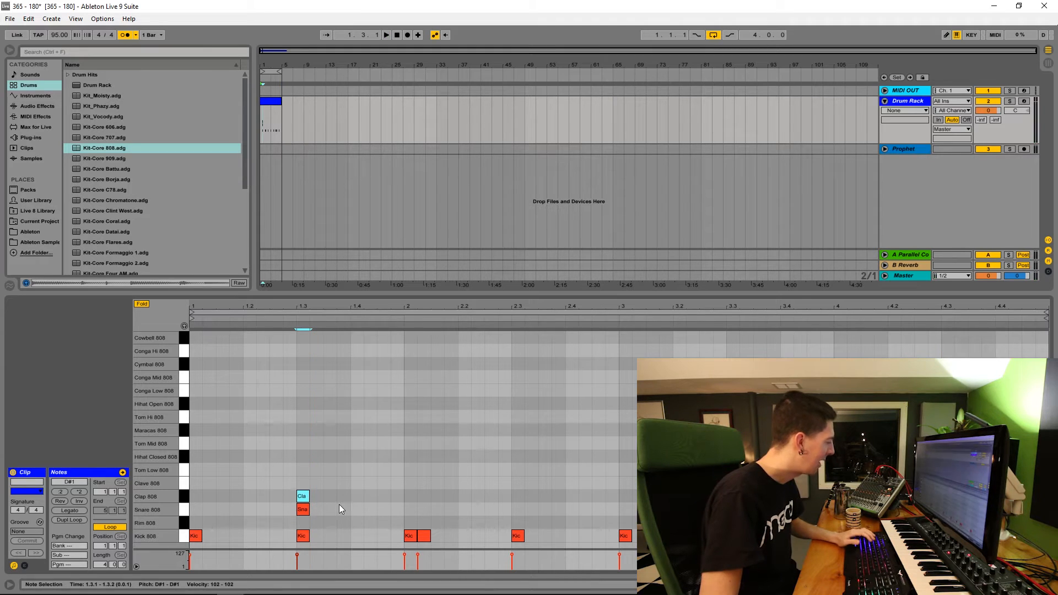
double_click(413, 509)
key(space)
key(space)
key(space)
drag(322, 478, 250, 507)
key(space)
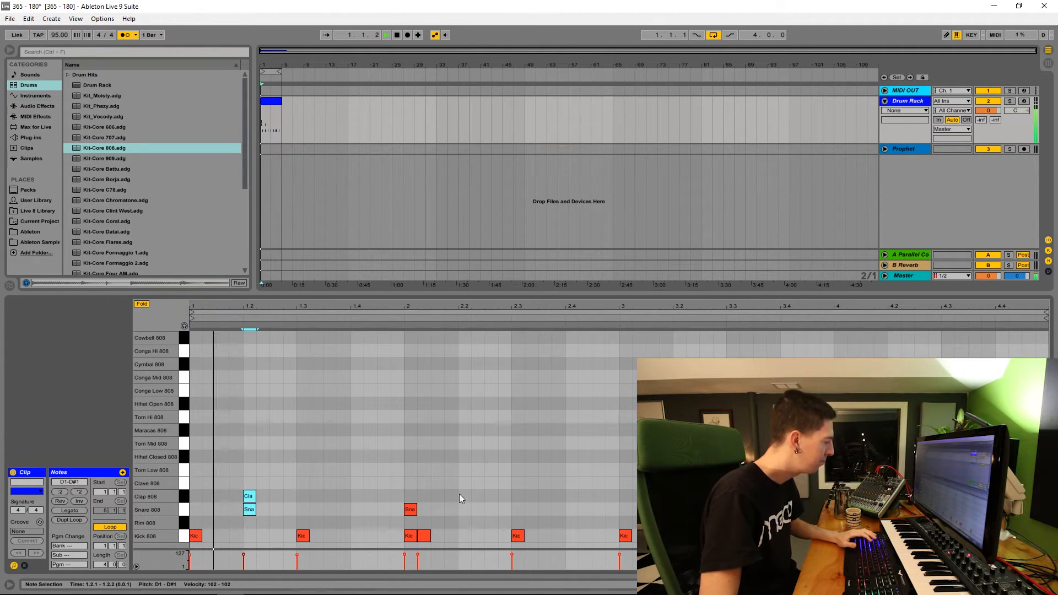
Step: Complete the second snare and clap pair on beat 1.4 and duplicate the first bar's pattern through bar 4
double_click(415, 494)
drag(428, 460, 410, 512)
drag(402, 474, 196, 510)
key(ctrl+d)
key(ctrl+d)
key(ctrl+d)
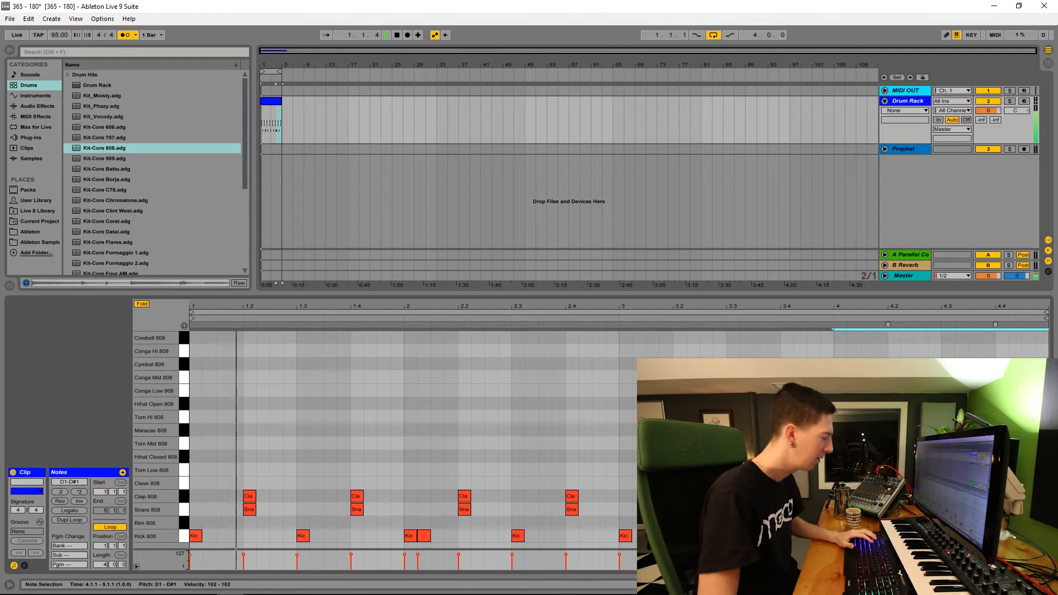
Step: Raise the velocity of all notes in the drum clip to the maximum
key(ctrl+a)
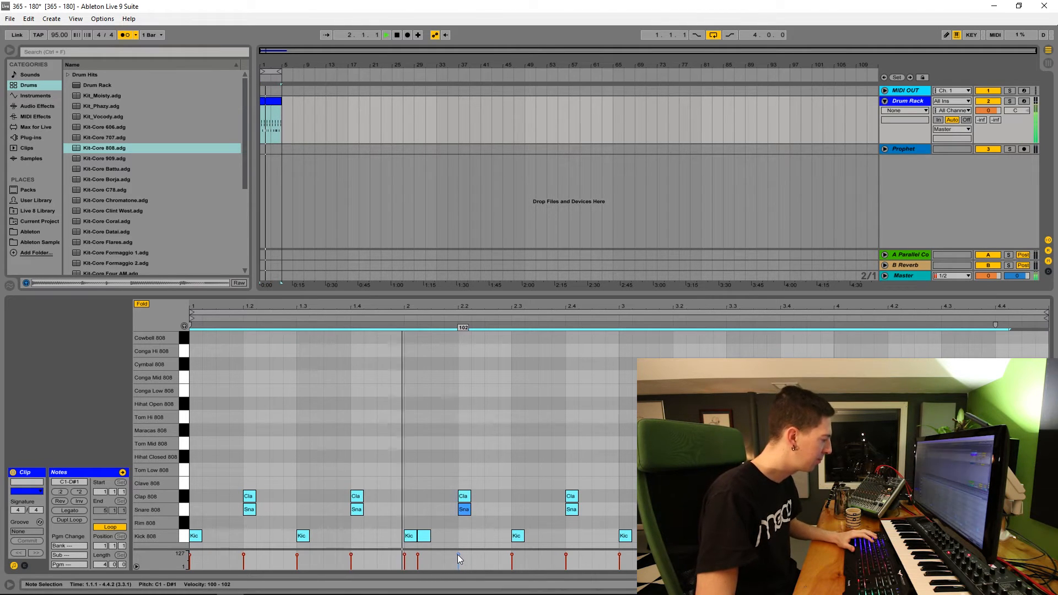
click(429, 408)
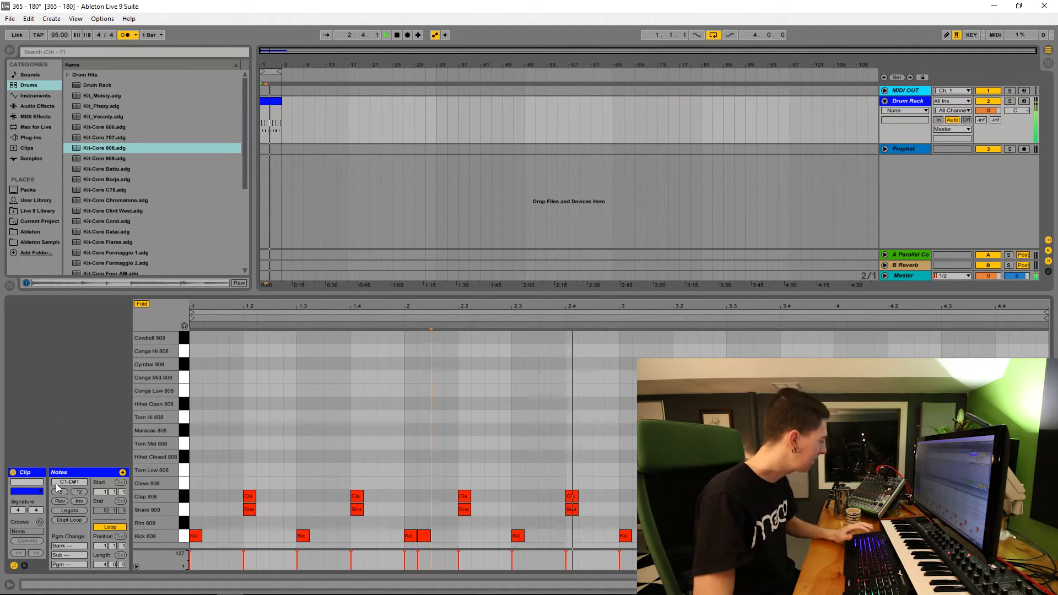
Step: Hot-swap the drum clip's groove, trying MPC 8 Swing-63 and MPC 16 Swing-63
click(40, 522)
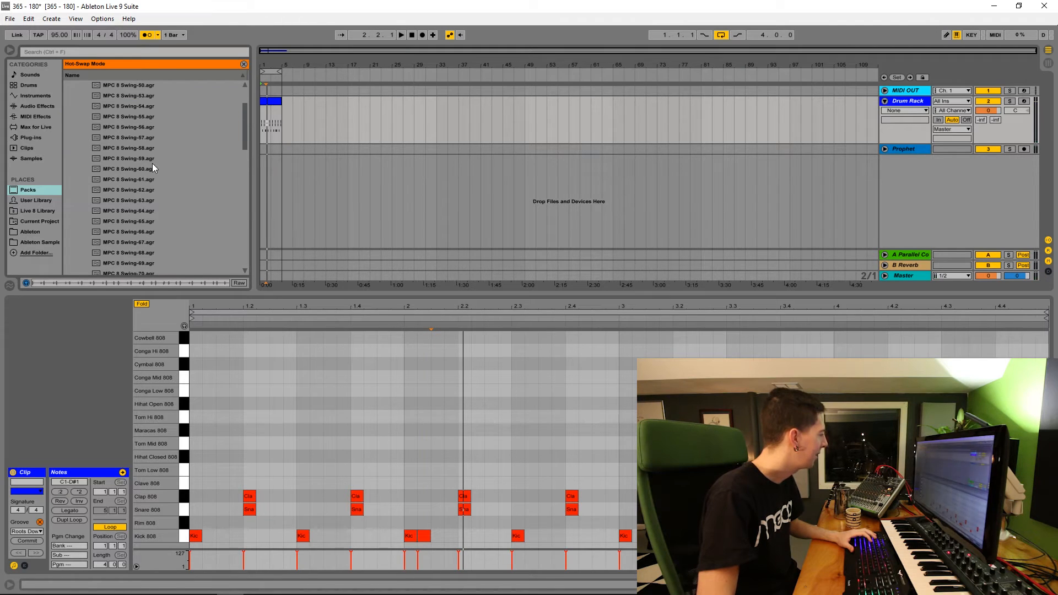
double_click(150, 197)
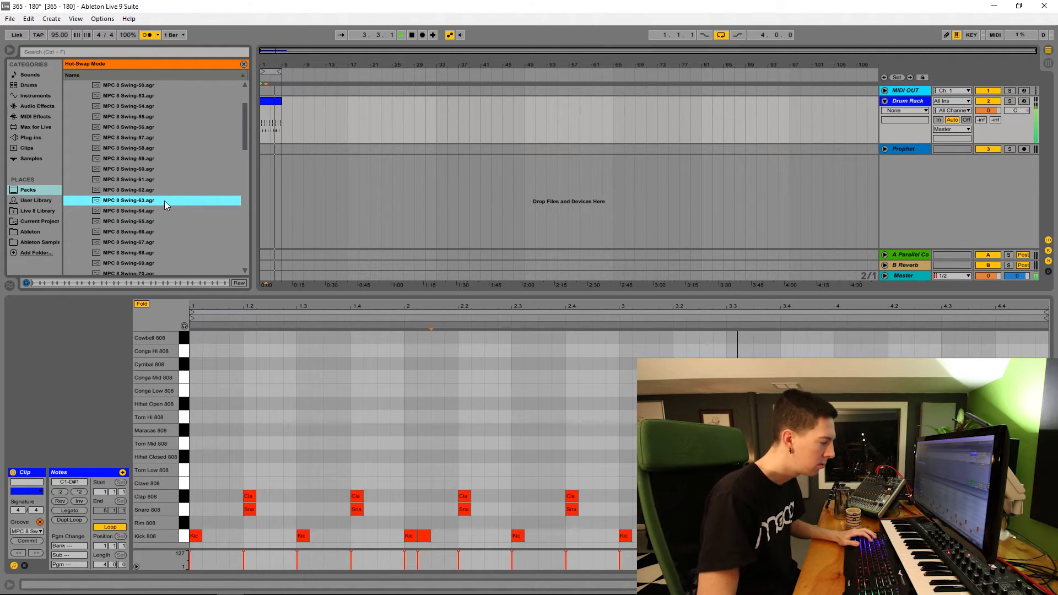
scroll(135, 170, down, 10)
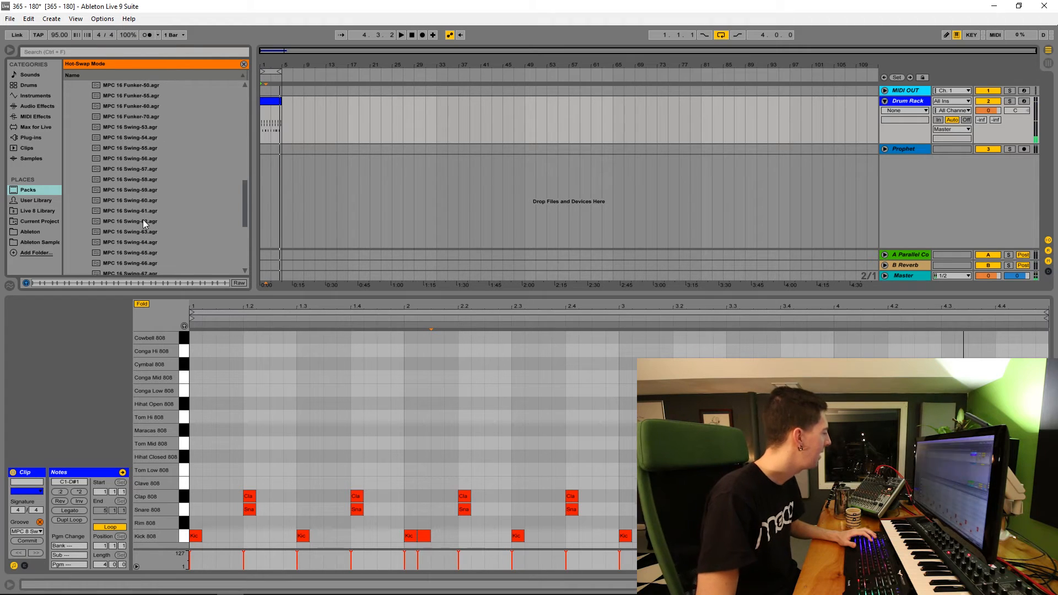
double_click(157, 181)
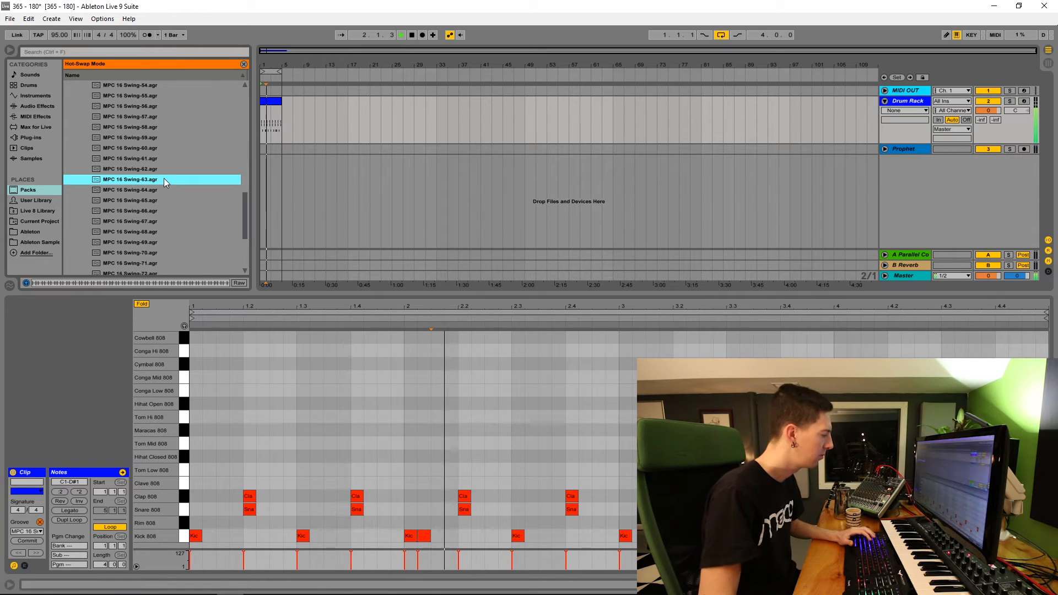
Step: Audition stronger MPC 16 Swing grooves up to Swing-75 on the drum clip and apply MPC 16 Swing-68
double_click(163, 201)
scroll(163, 202, down, 2)
double_click(163, 231)
key(space)
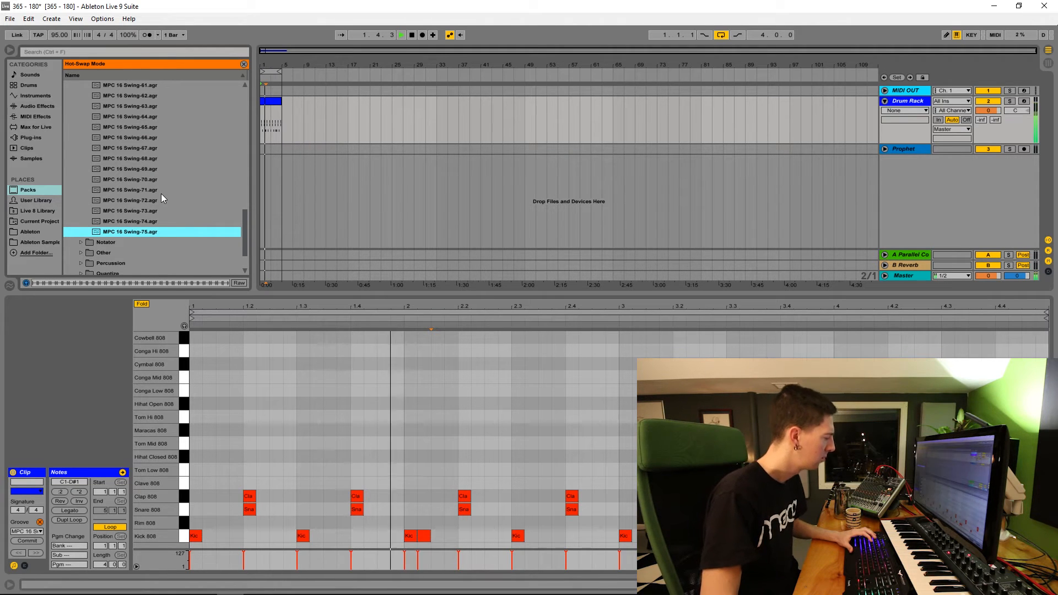
key(space)
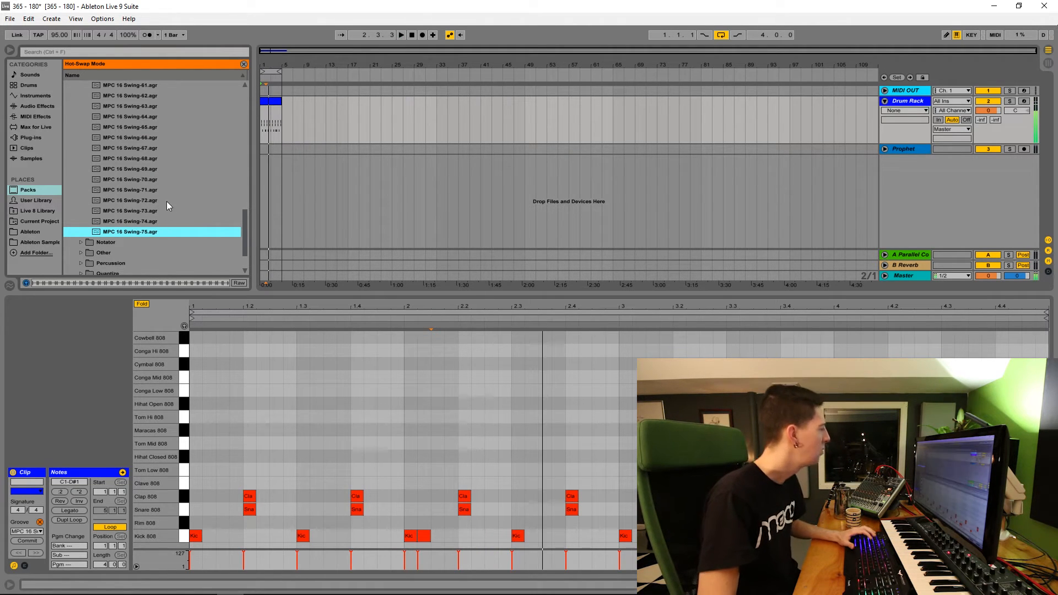
double_click(167, 164)
key(space)
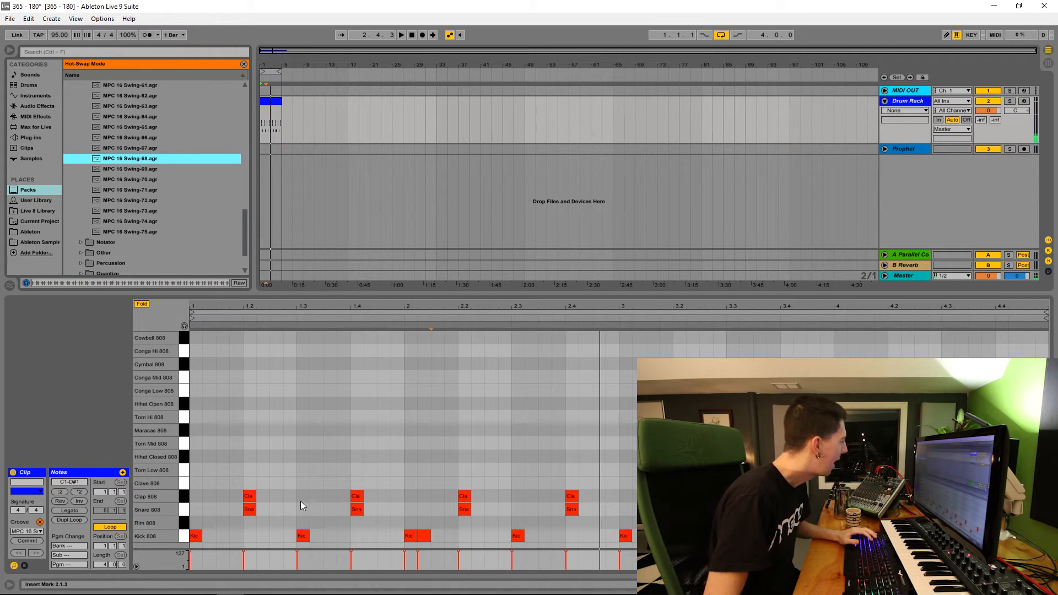
Step: Duplicate the four-bar drum clip, consolidate both into one eight-bar clip looped from bar 1, and play it back
click(277, 101)
key(ctrl+d)
drag(279, 71, 309, 70)
key(ctrl+j)
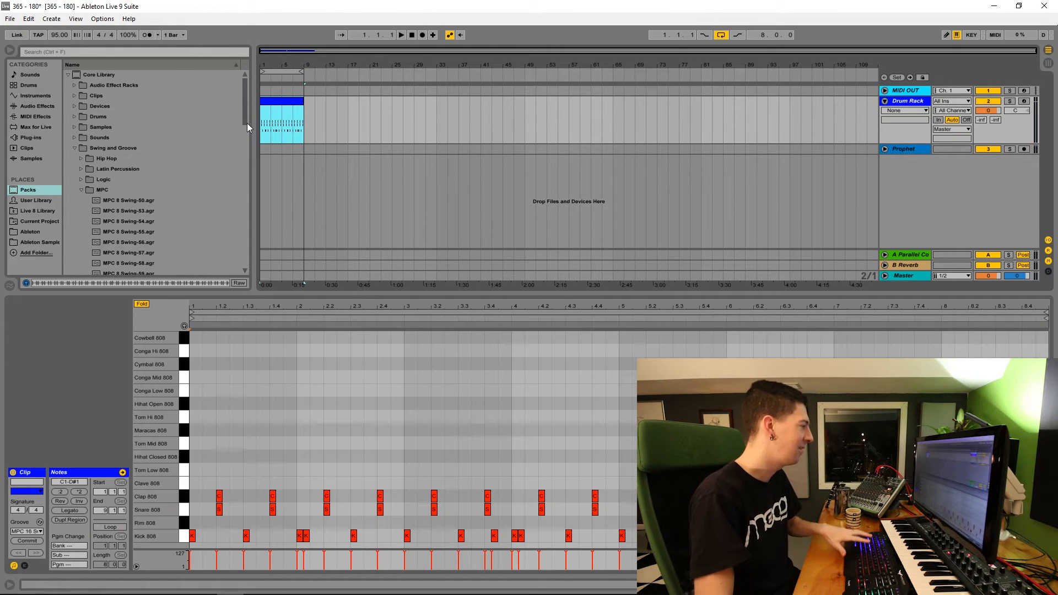
key(space)
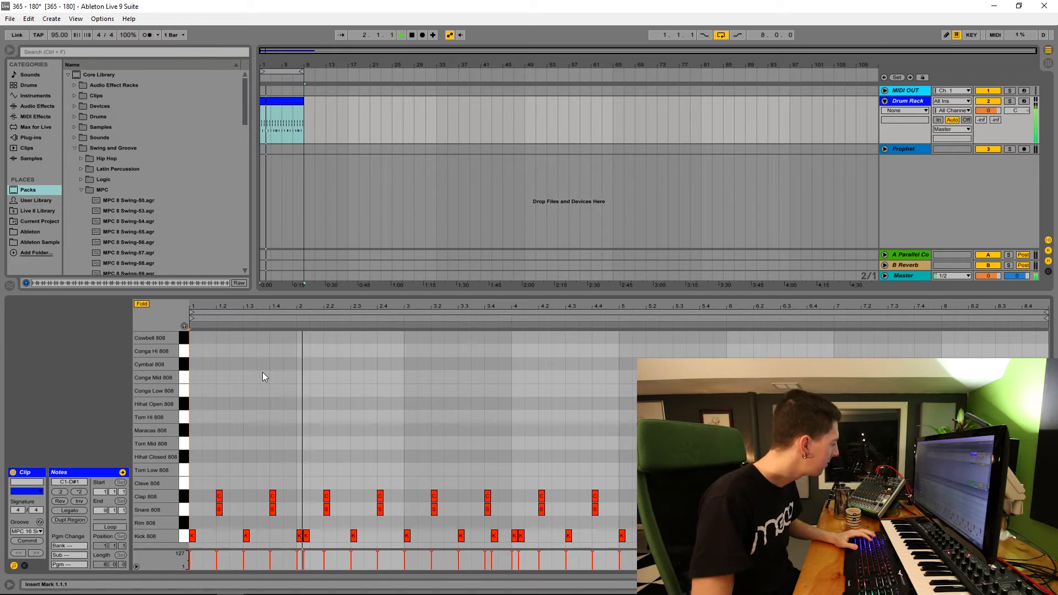
key(space)
key(space)
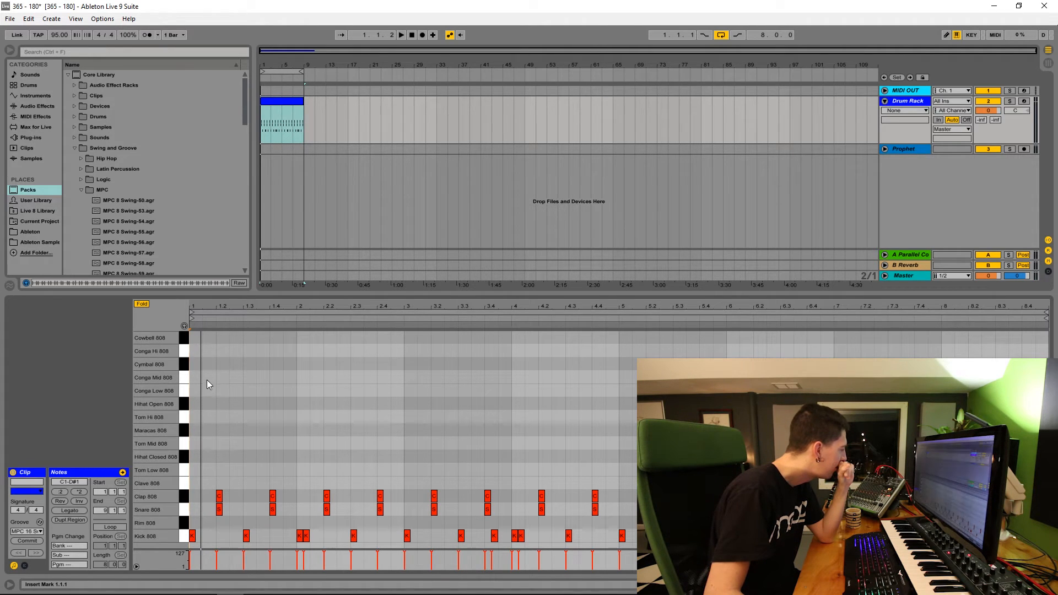
Step: Add Cymbal 808 hits at bars 1, 3, 5 and 7, with an extra one just before bar 5
double_click(200, 363)
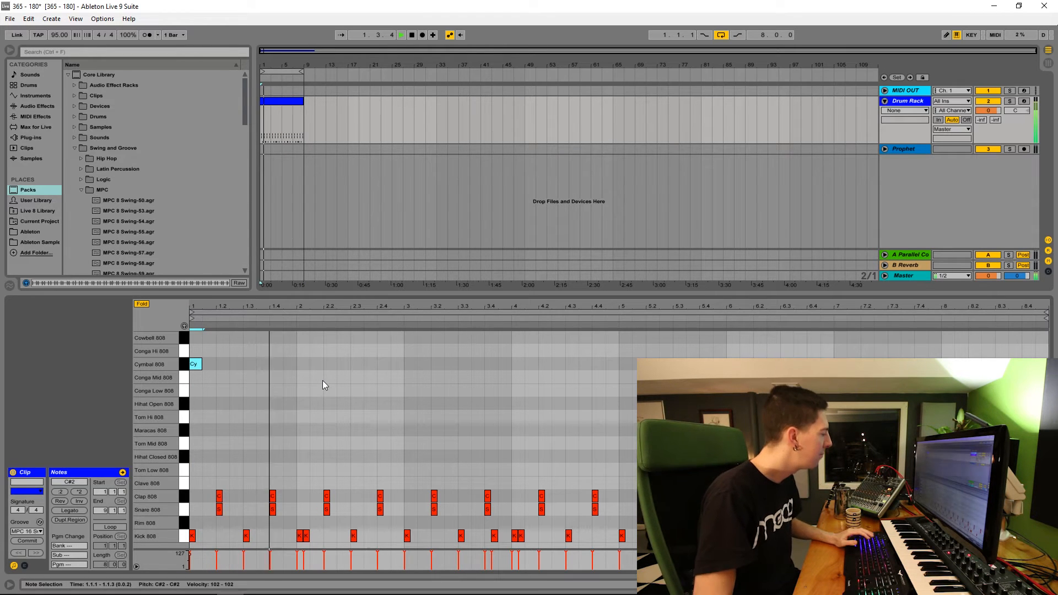
double_click(411, 364)
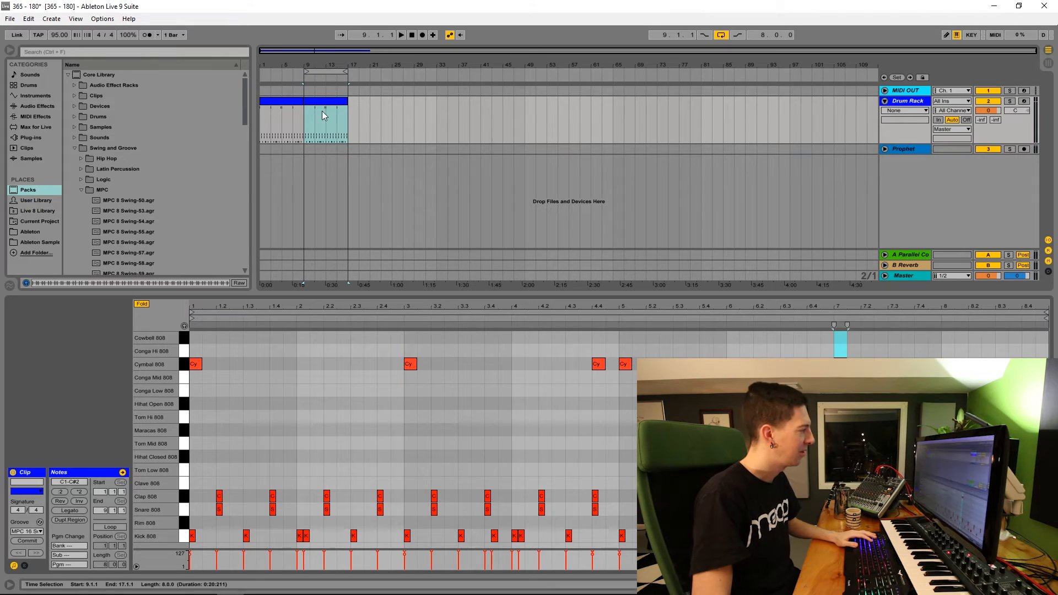
Step: In the clip at bar 9, add a high-to-low 808 tom fill over the first beat and rework the kicks around beat 1.2
click(326, 104)
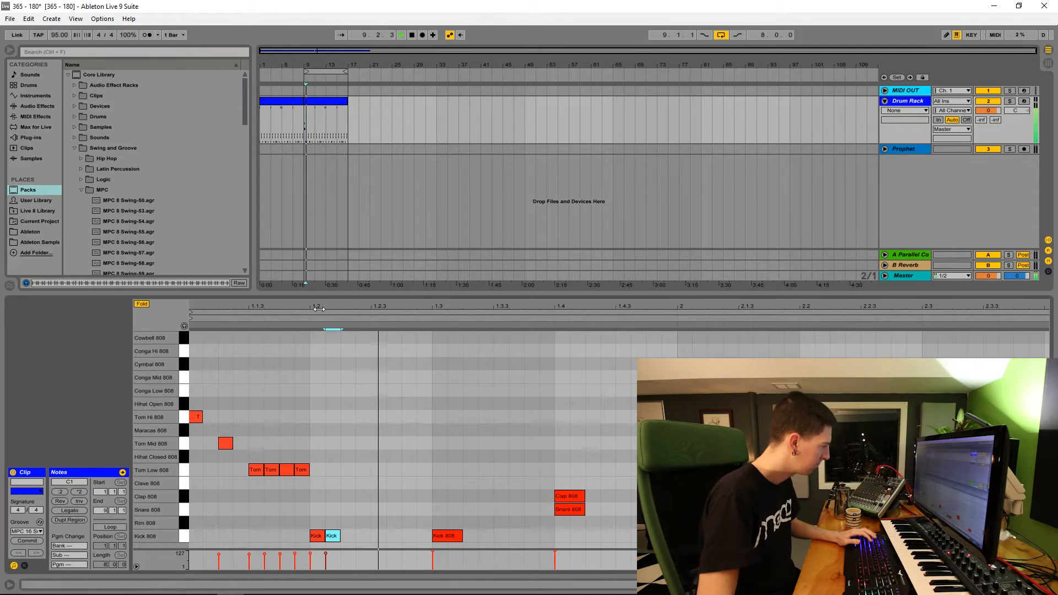
key(Left)
key(Left)
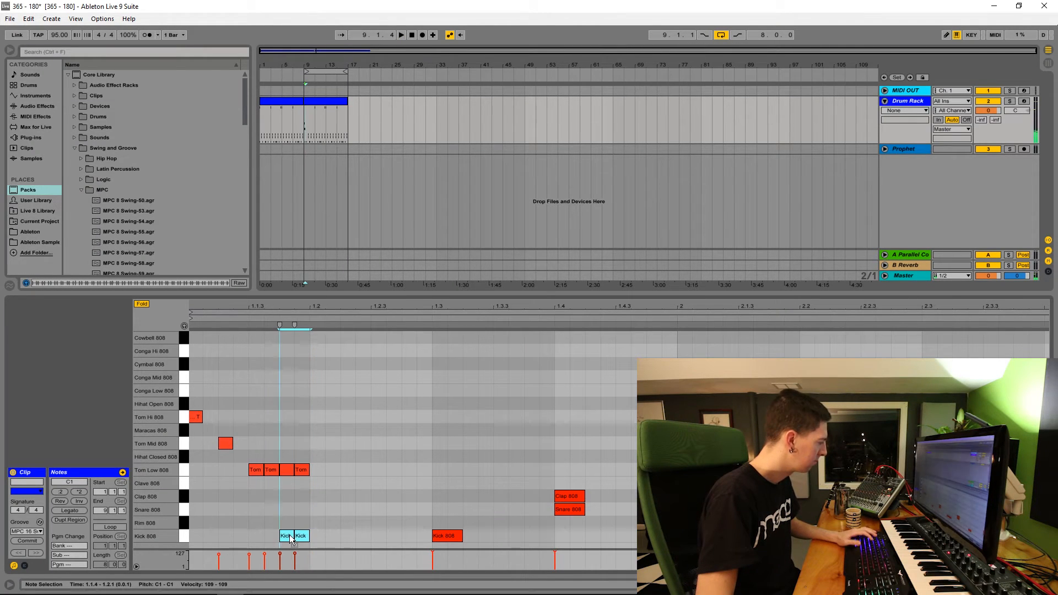
drag(302, 538, 317, 537)
key(space)
key(space)
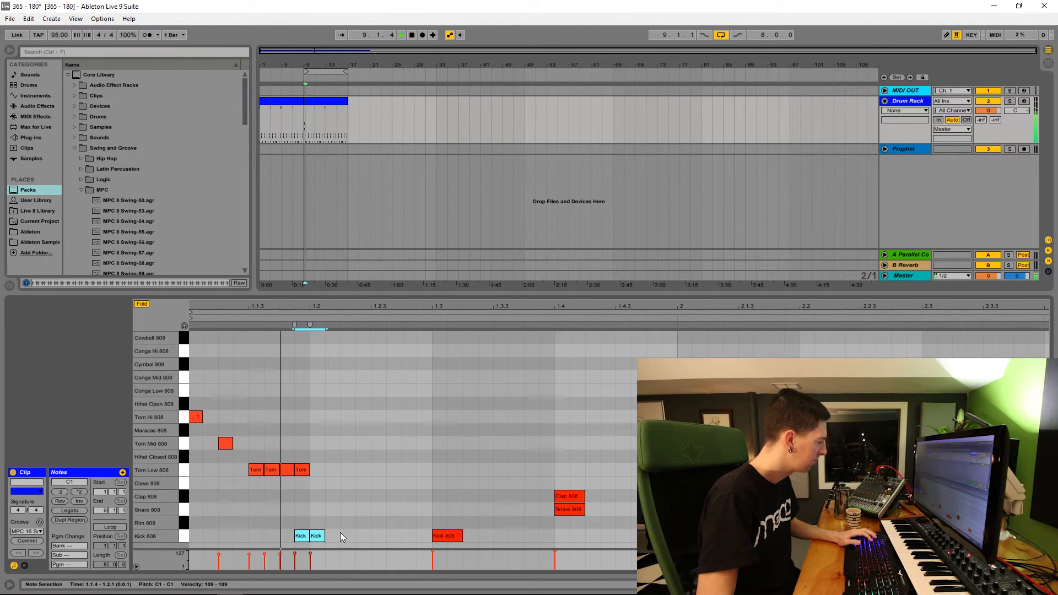
key(space)
click(330, 534)
double_click(318, 536)
key(space)
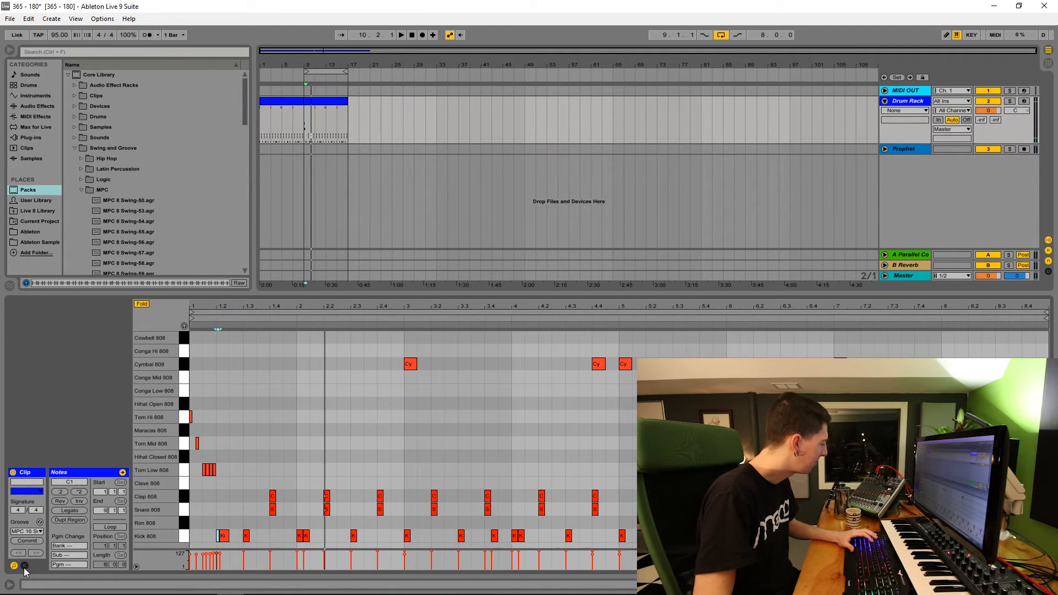
Step: Show the clip's envelopes and choose the MIDI Ctrl Pitch Bend envelope
click(24, 567)
click(151, 483)
click(151, 491)
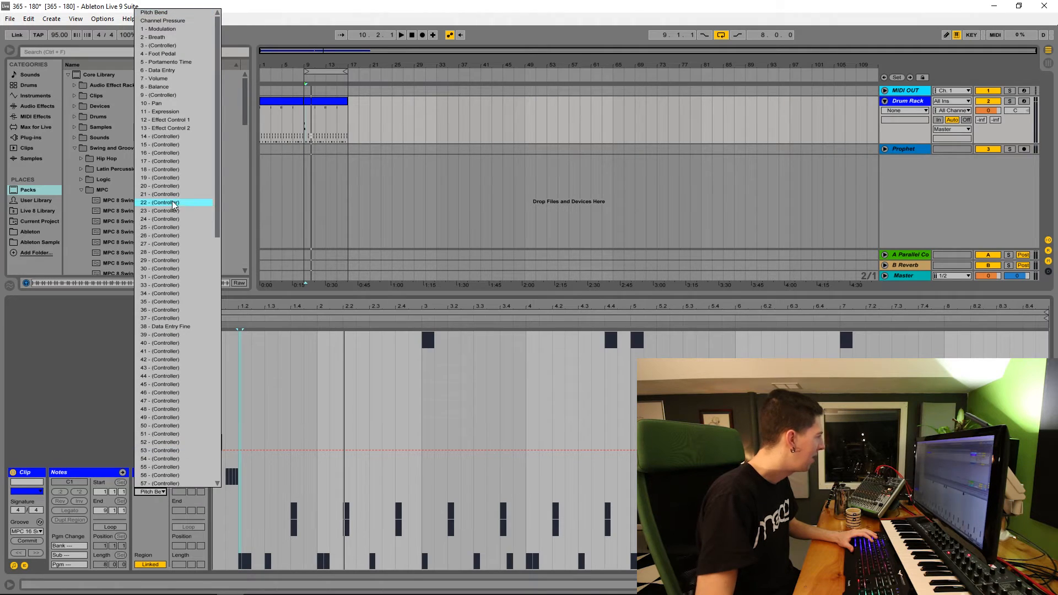
click(189, 13)
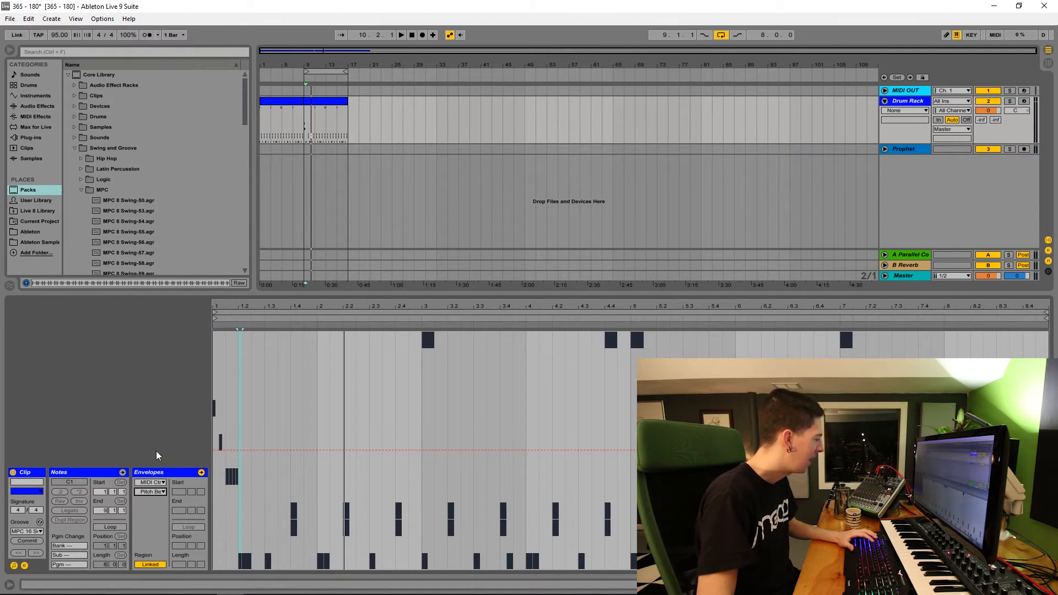
Step: Shape a pitch bend ramp over the low toms, falling from zero at 1.1.3 to the minimum at 1.2
drag(229, 305, 310, 407)
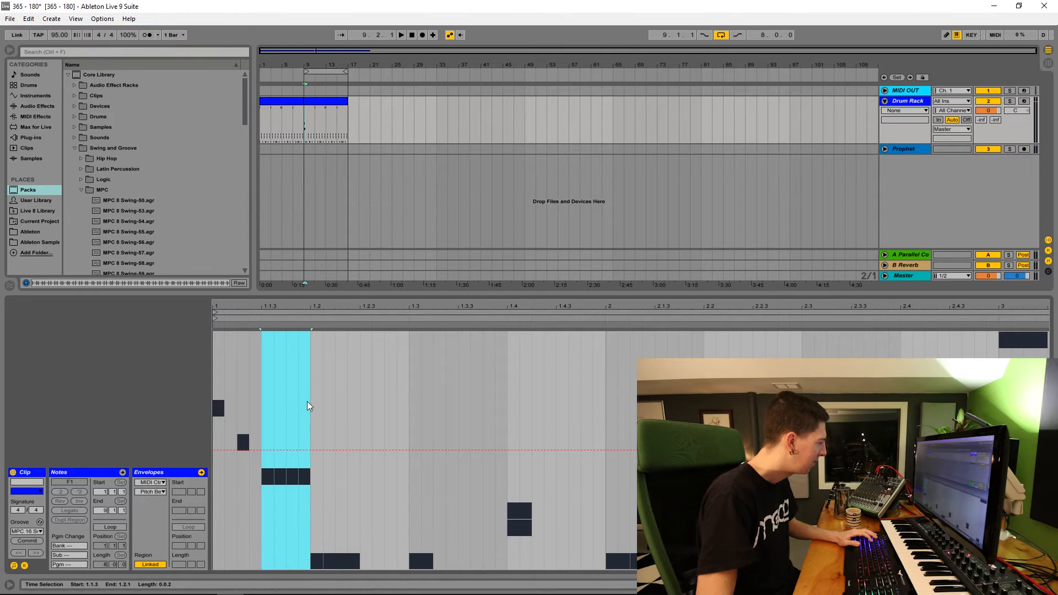
drag(304, 452, 305, 568)
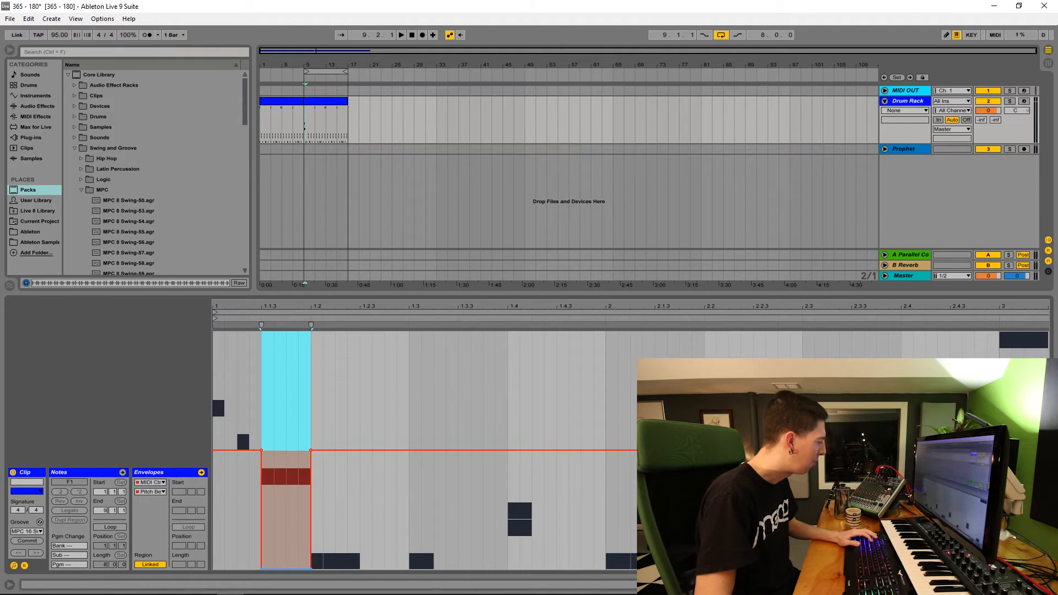
click(261, 568)
key(space)
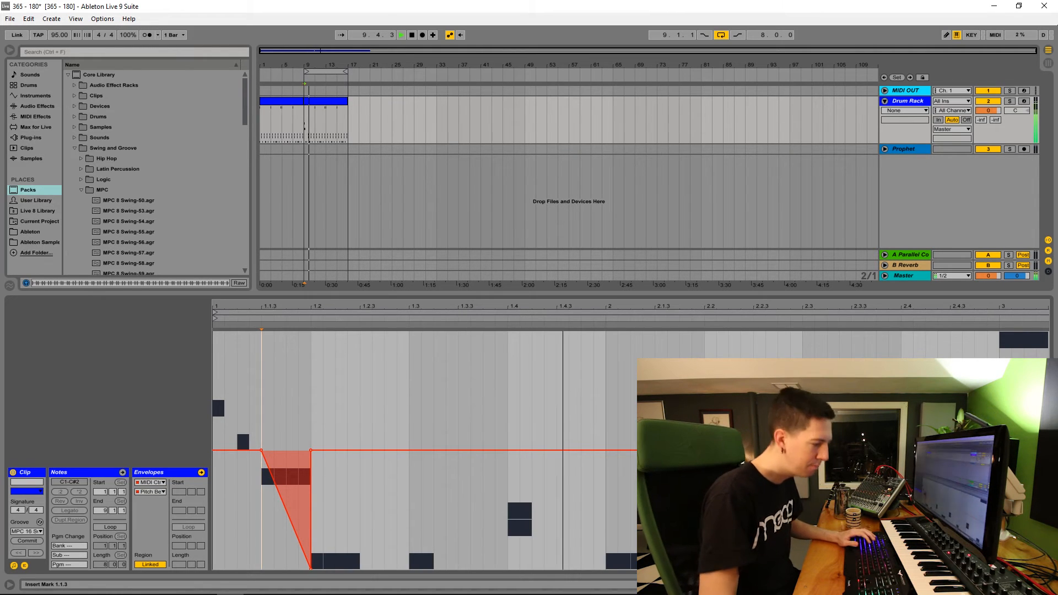
Step: Add a falling pitch bend ramp over the first toms, end the low-tom ramp at about -6975, and audition the fill
key(space)
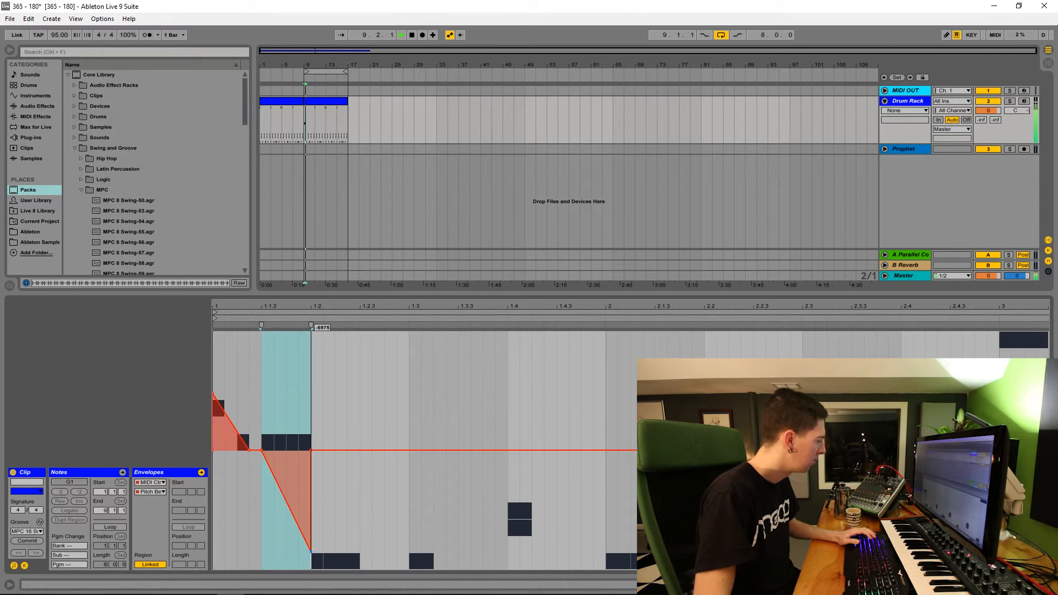
key(space)
key(space)
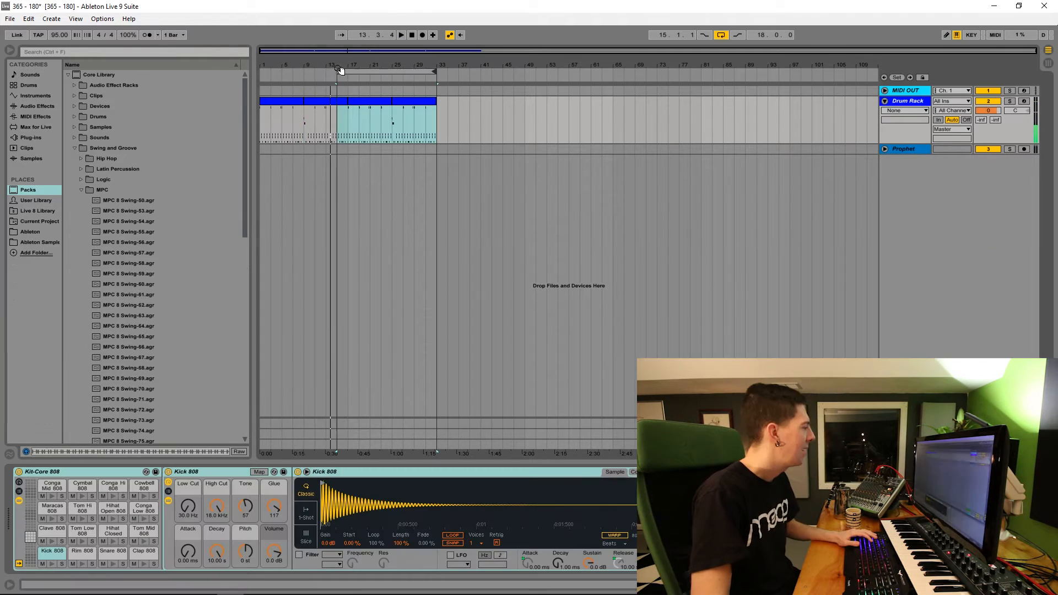
Step: Duplicate the first 16 bars of drums to bar 17 and loop the 16-bar copy
drag(341, 70, 351, 70)
drag(354, 121, 447, 120)
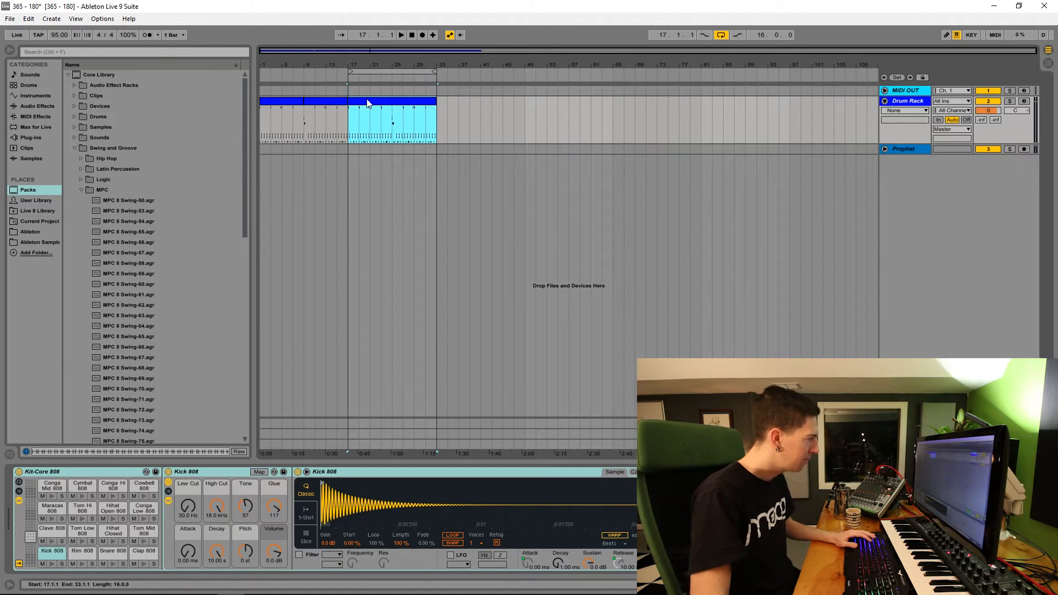
Step: Add offbeat closed hi-hats at the start of the copied drum clip and duplicate them across the following bars
key(shift+Tab)
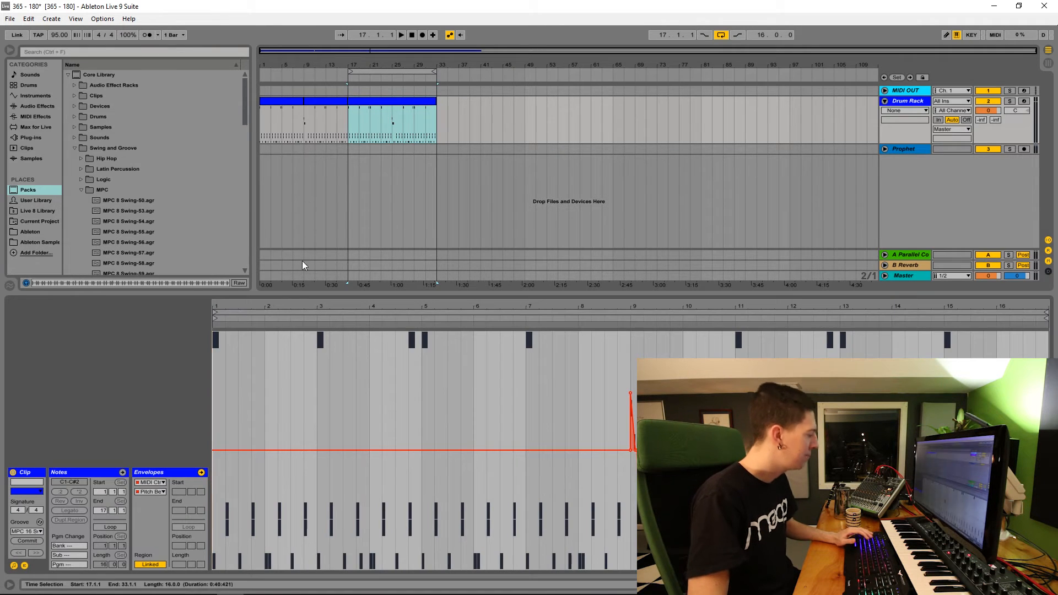
click(24, 566)
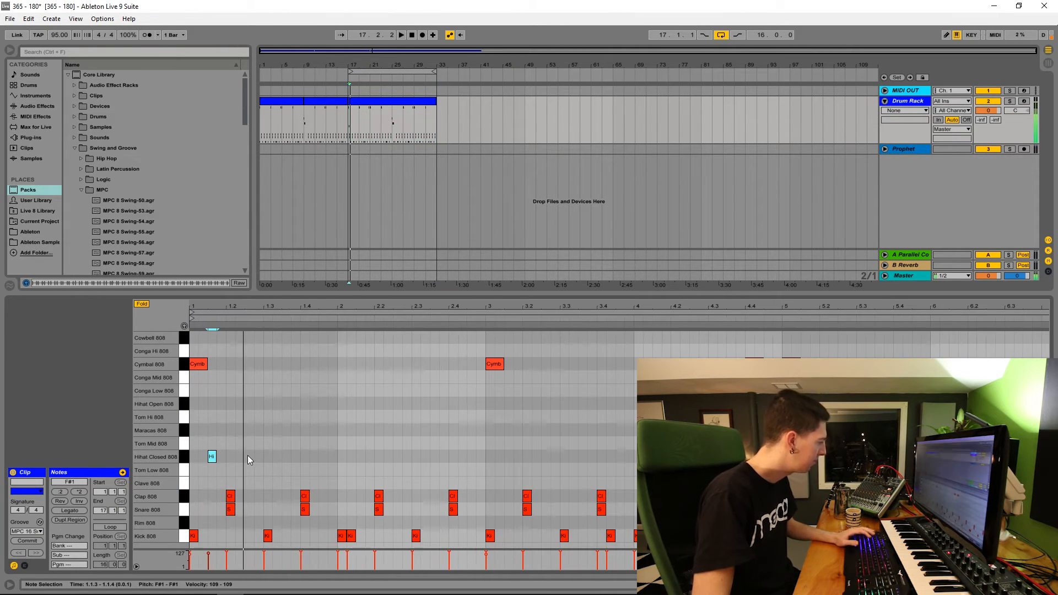
key(space)
double_click(247, 456)
key(space)
drag(194, 454, 259, 458)
key(ctrl+d)
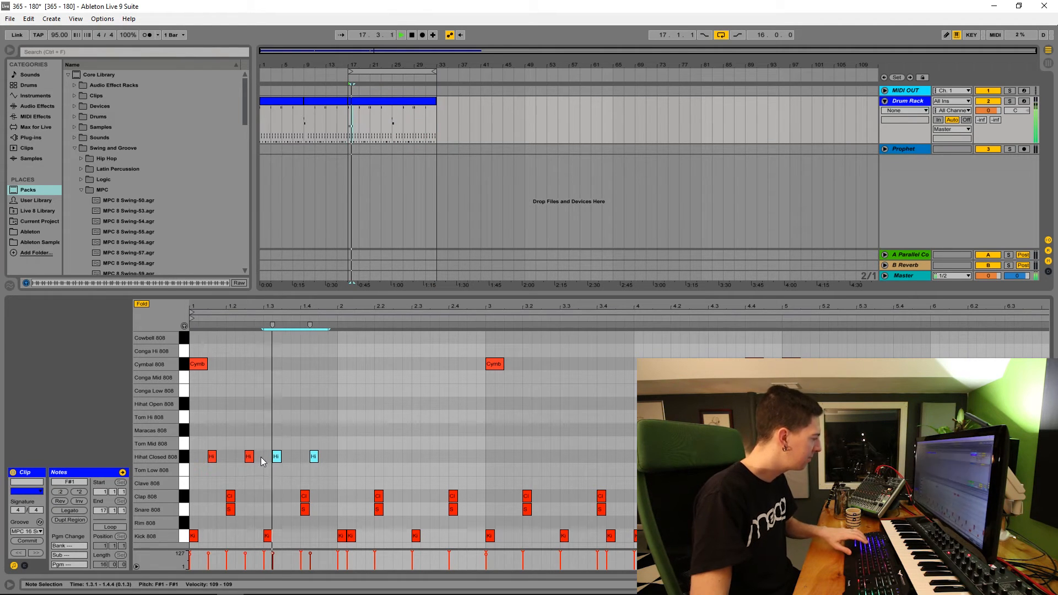
drag(332, 435, 233, 461)
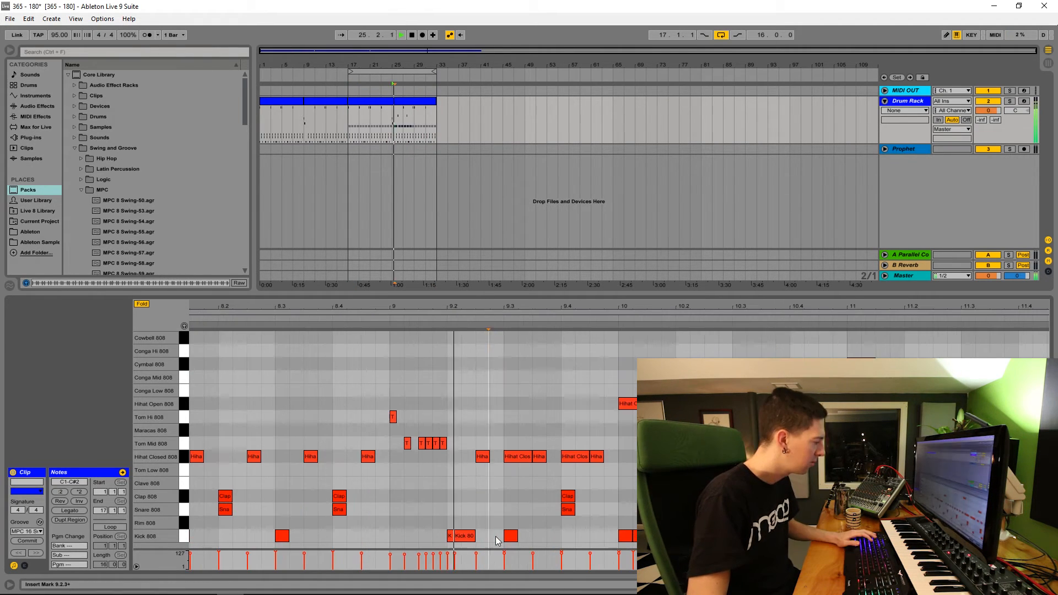
Step: Add extra kick notes at 9.2.4 and 9.4.3 in the copied drum clip and audition the end of the pattern
double_click(495, 537)
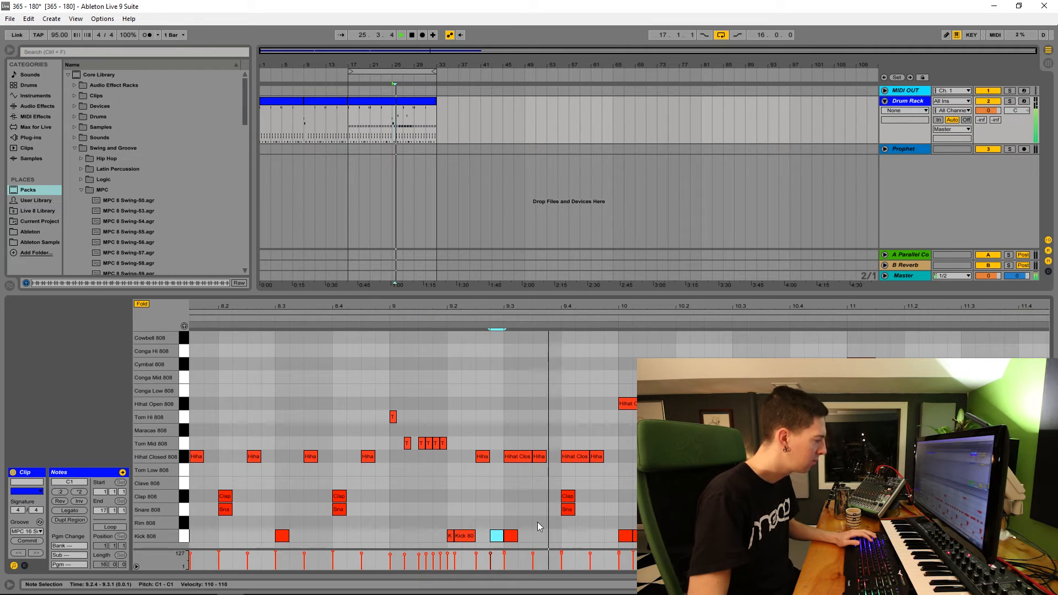
double_click(596, 536)
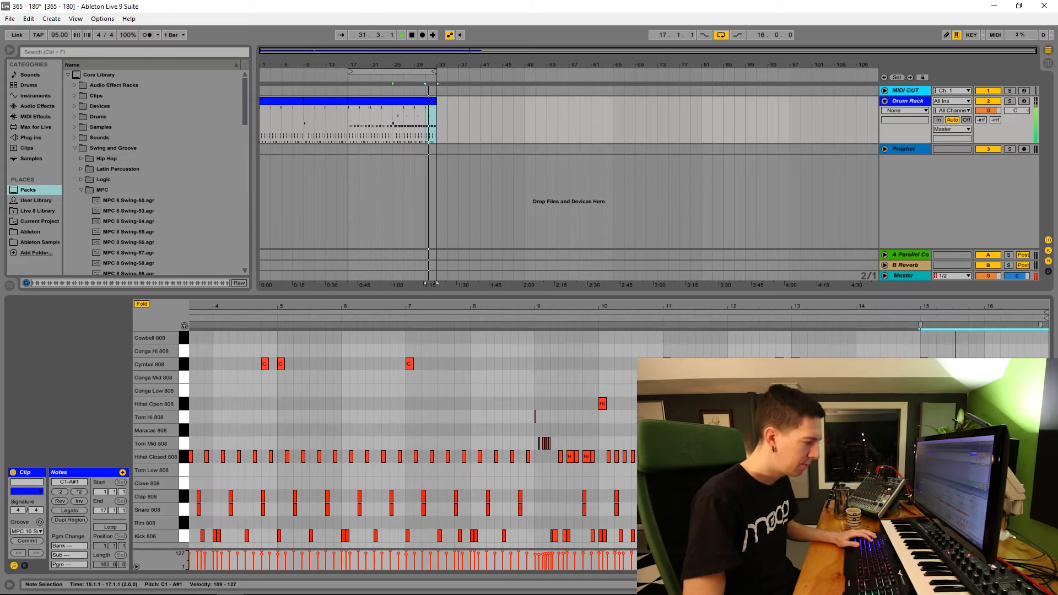
click(945, 430)
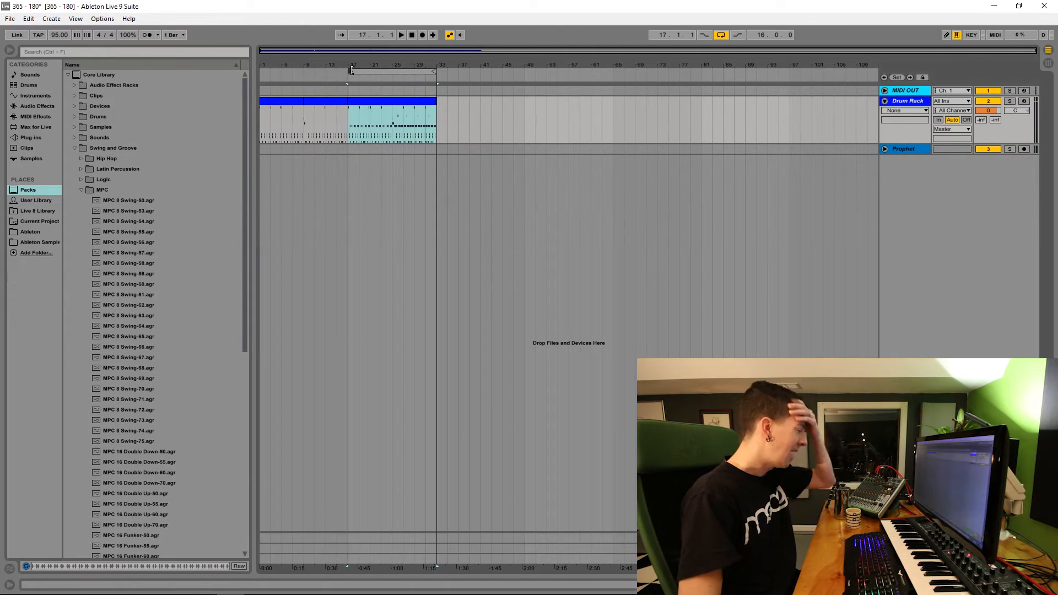
Step: Loop all 32 bars of drums from bar 1 and return the insert mark to 1.1.1
click(274, 65)
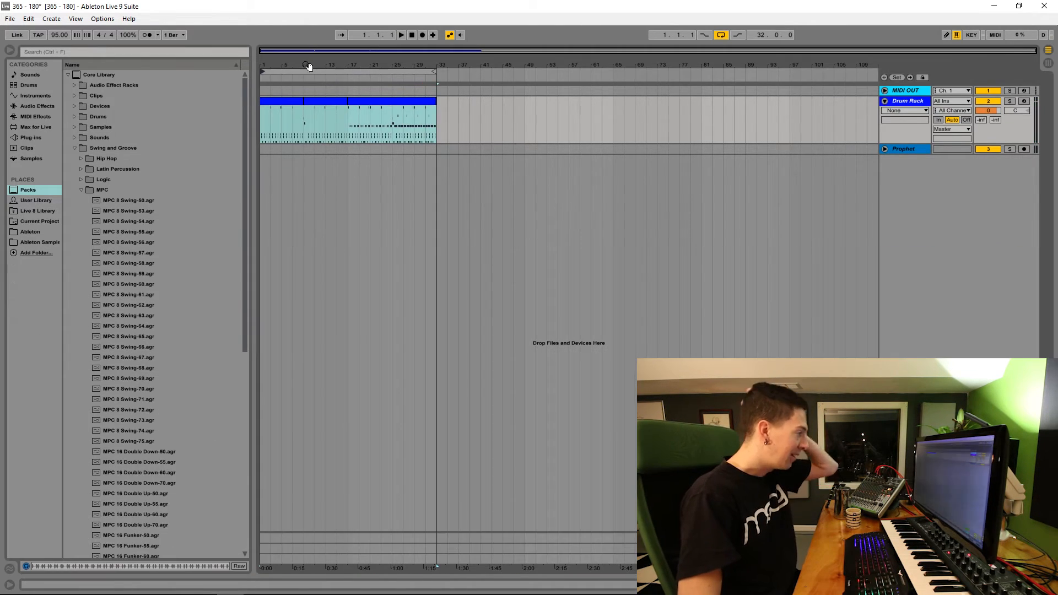
click(412, 35)
click(264, 151)
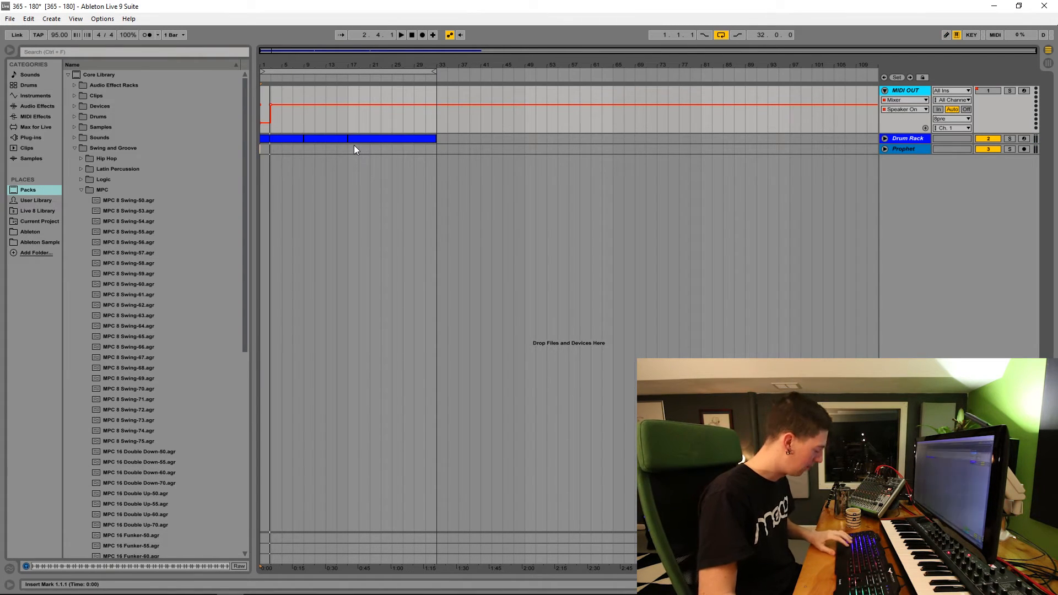
Step: Insert an empty 32-bar MIDI clip at bar 1 on the MIDI OUT track and open it for note editing
key(ctrl+z)
drag(267, 117, 424, 114)
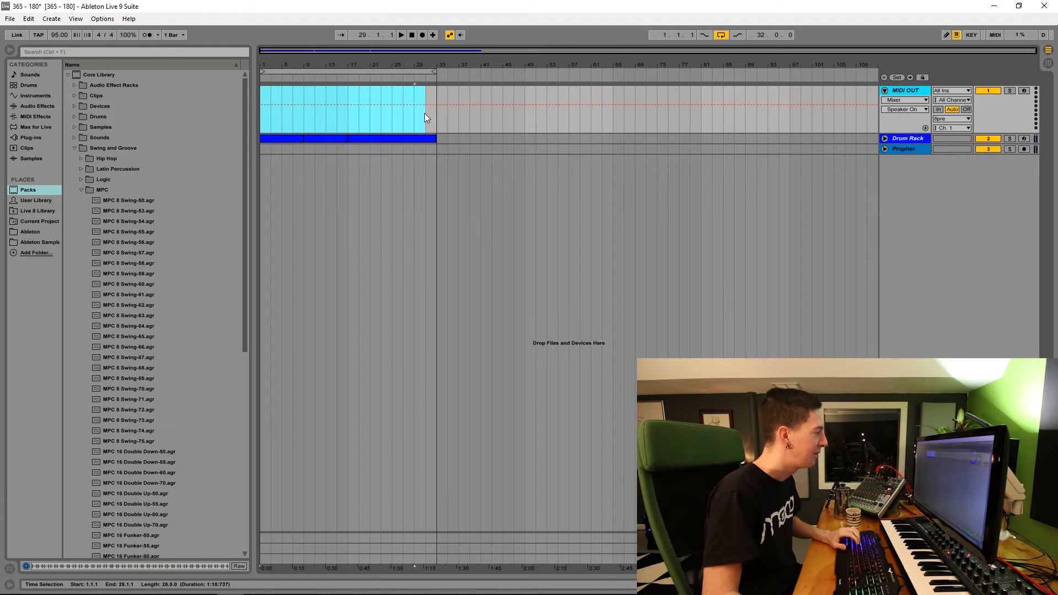
key(ctrl+shift+m)
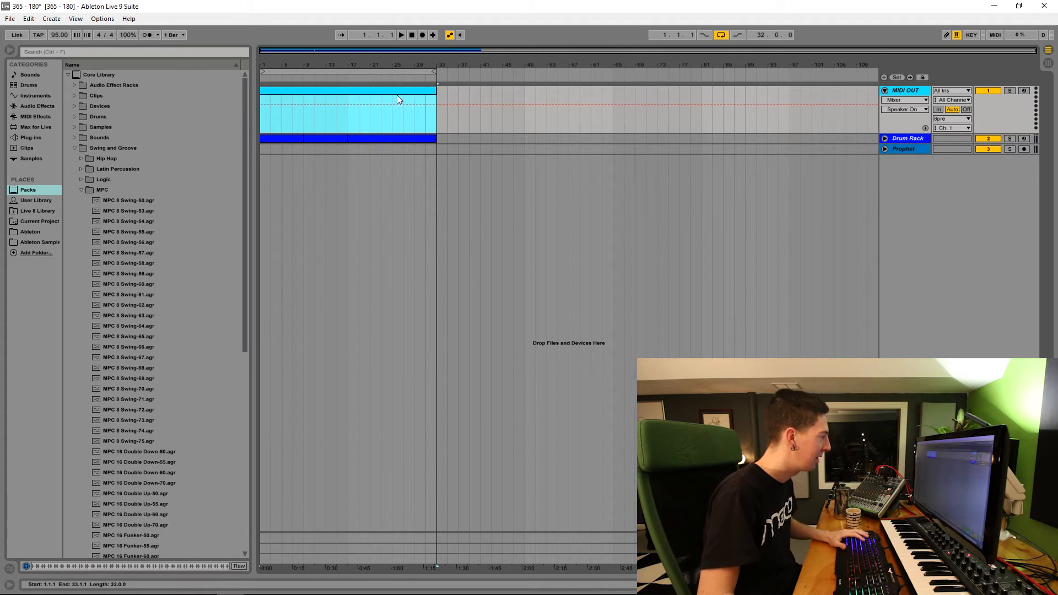
double_click(377, 98)
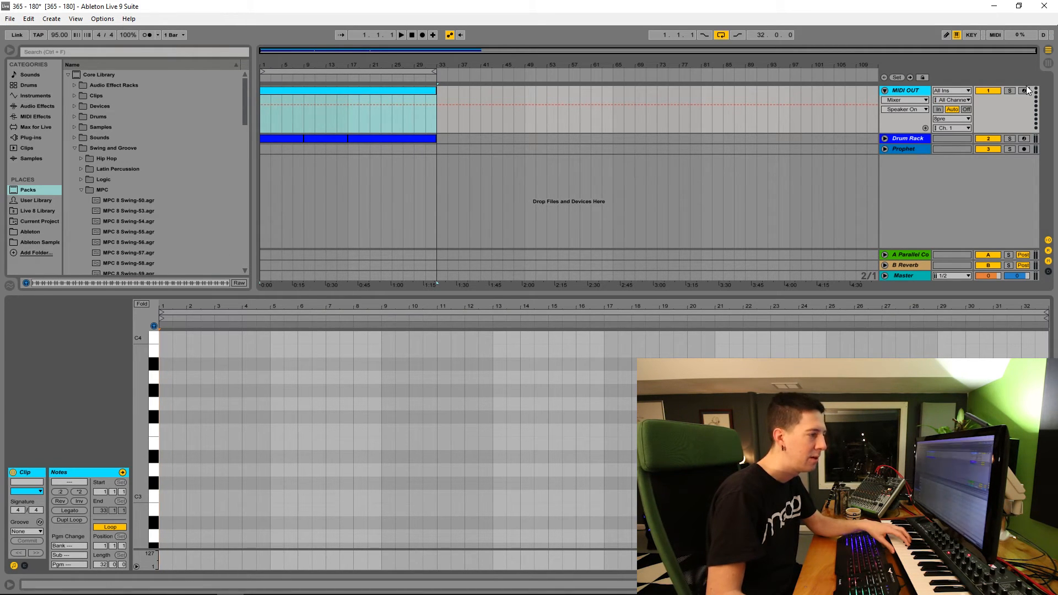
Step: Arm the Prophet track for recording and add an Arpeggiator MIDI effect to the MIDI OUT track
click(1024, 149)
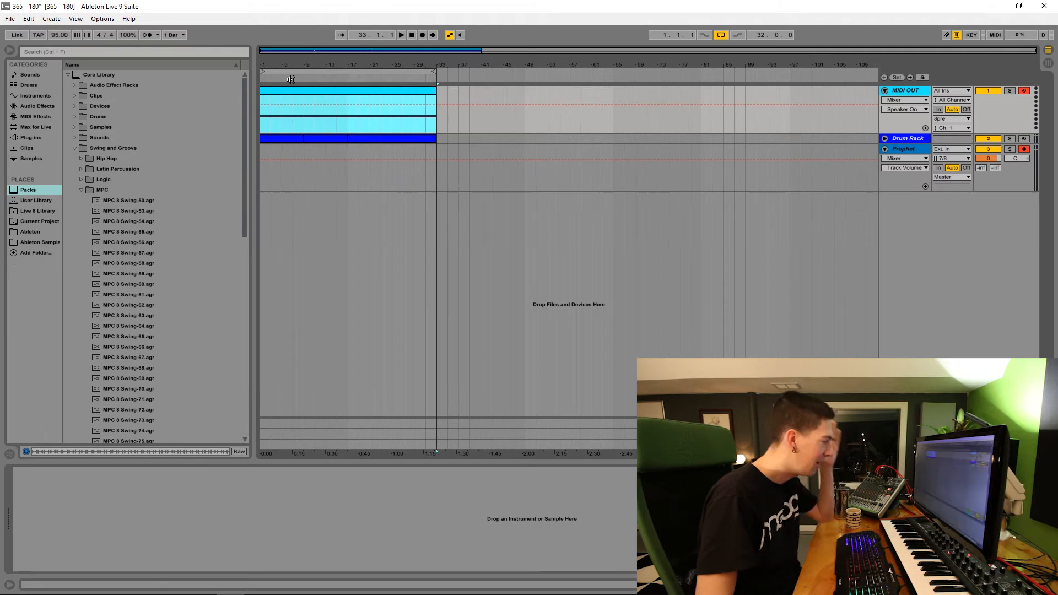
click(33, 105)
click(35, 116)
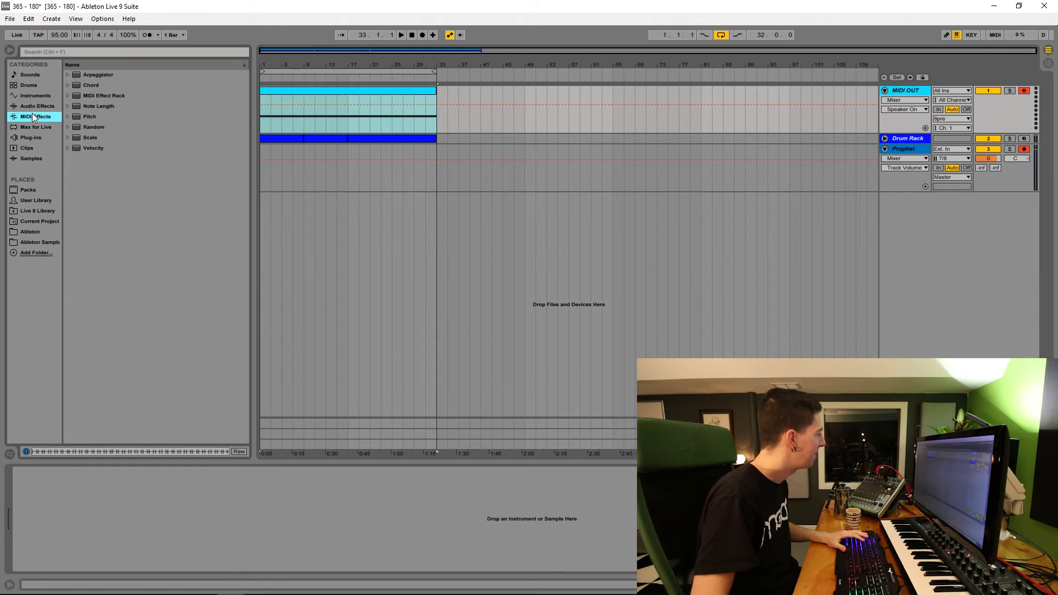
drag(79, 74, 133, 74)
drag(304, 90, 305, 91)
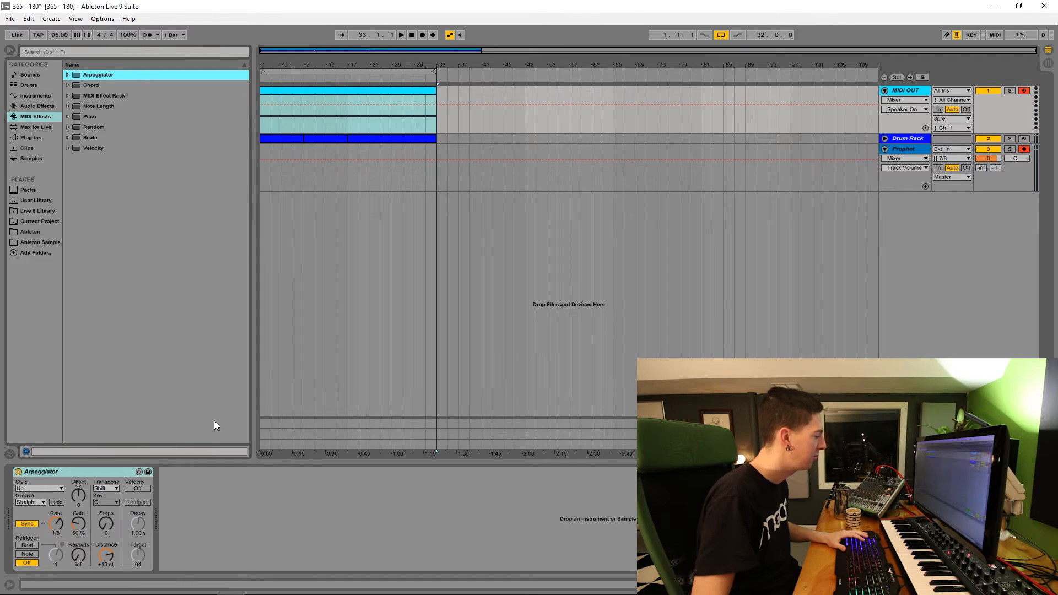
Step: Audition the arpeggiated Prophet part against the drums while dialling in the synth sound
key(space)
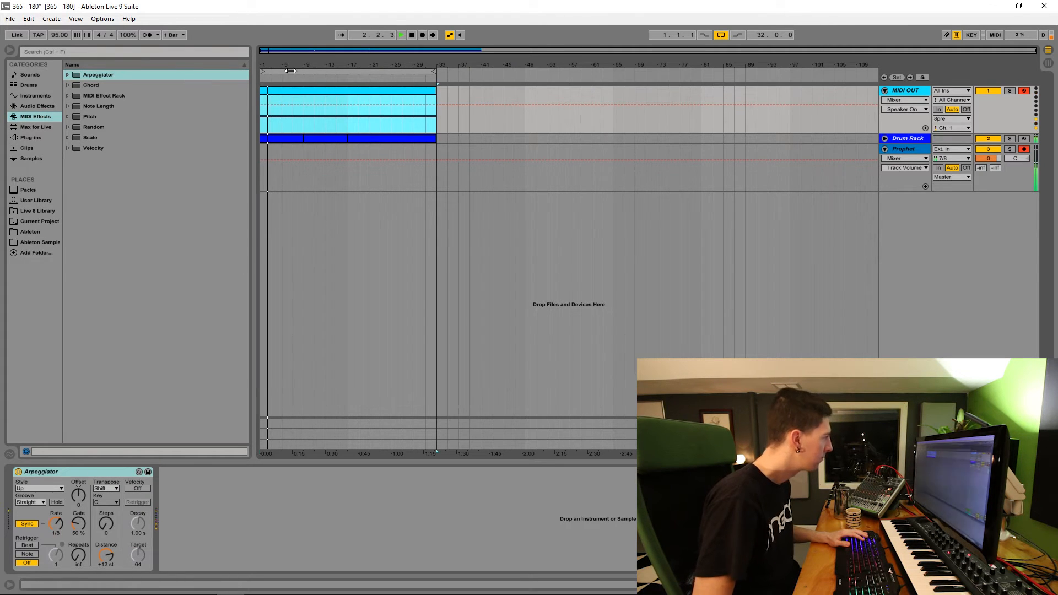
double_click(298, 90)
key(space)
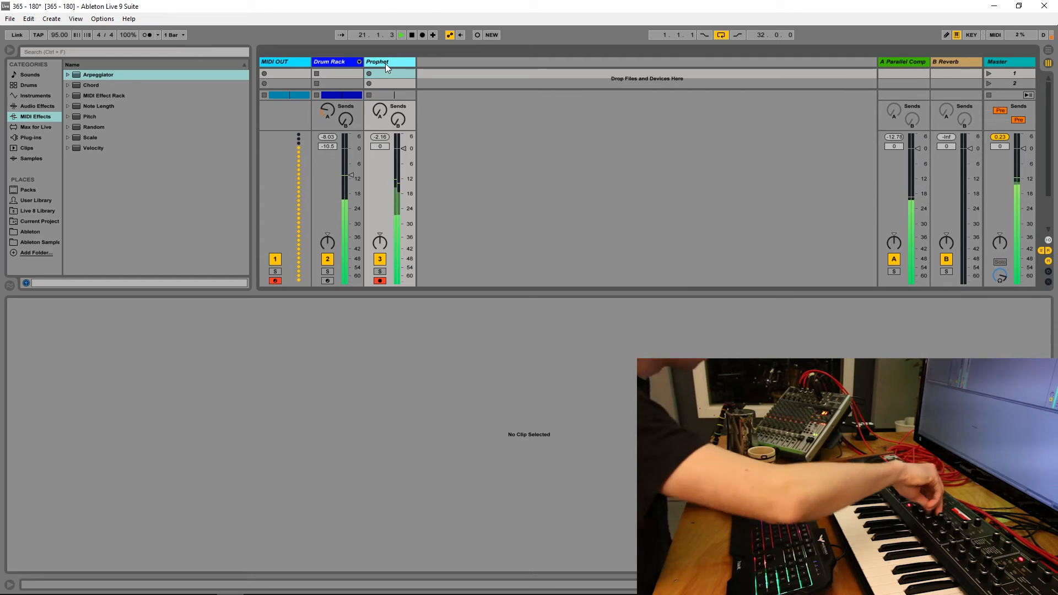
key(space)
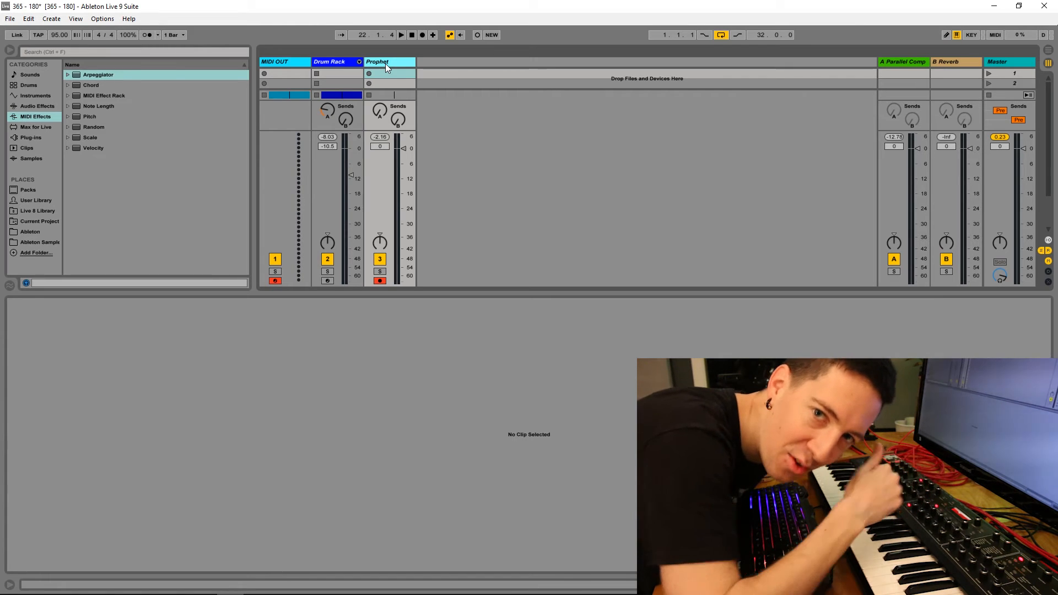
Step: Return to the arrangement and record the arpeggiated synth as audio on the Prophet track from bar 1
key(Tab)
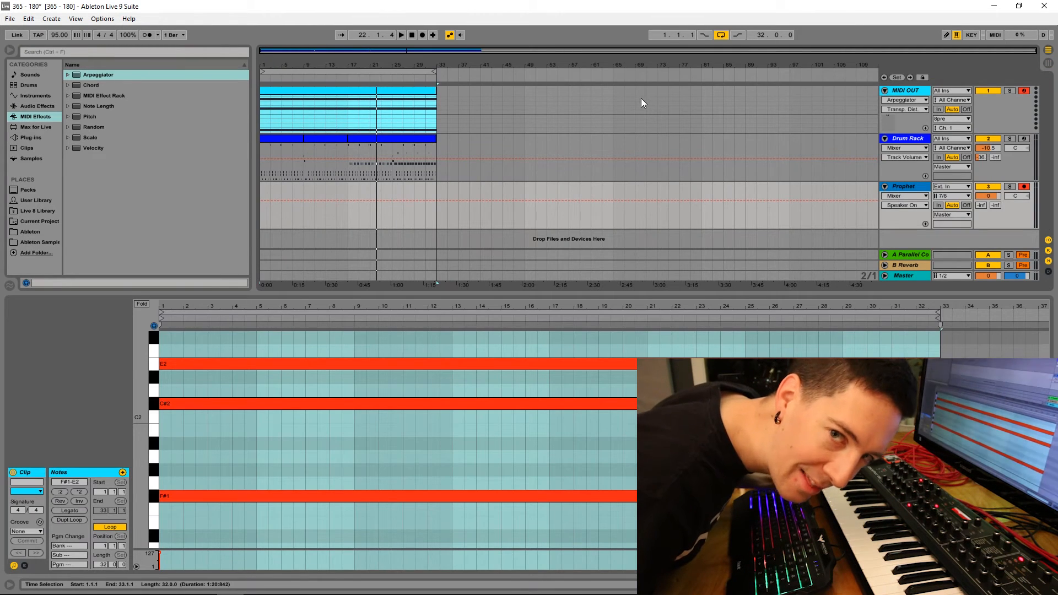
click(412, 35)
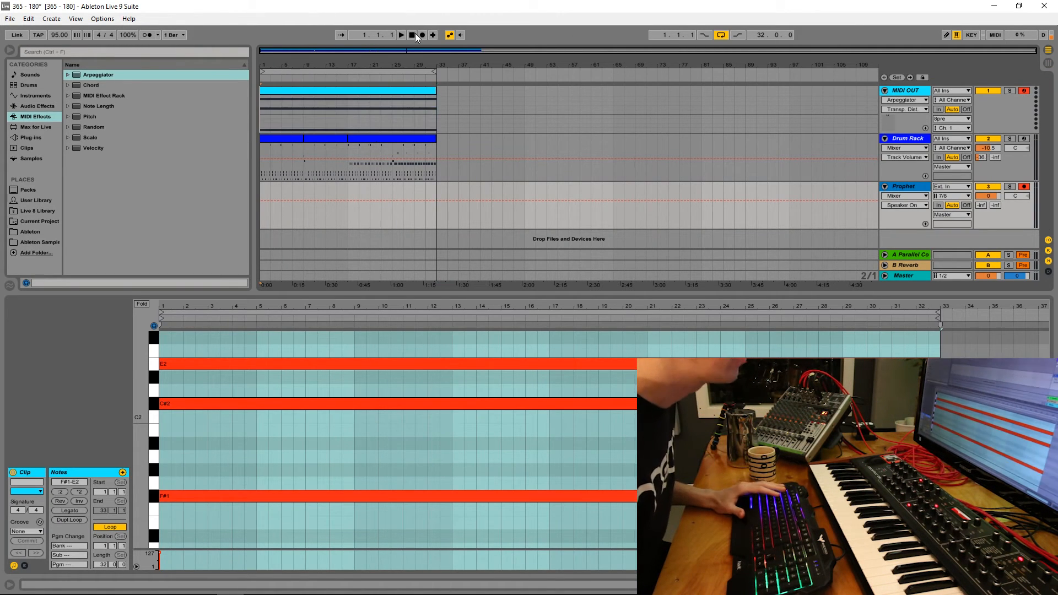
click(260, 192)
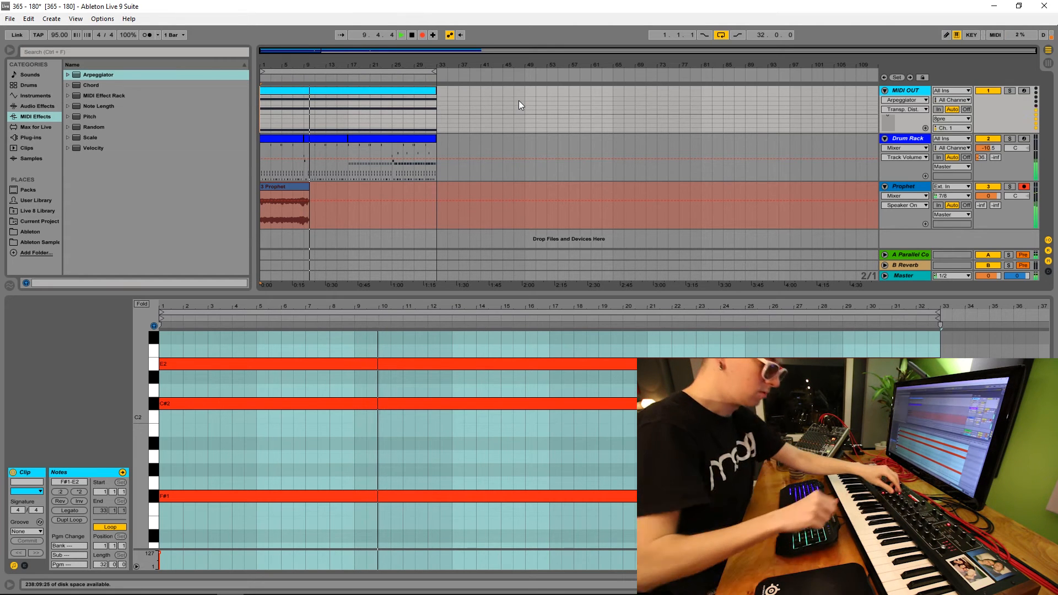
key(space)
key(plus)
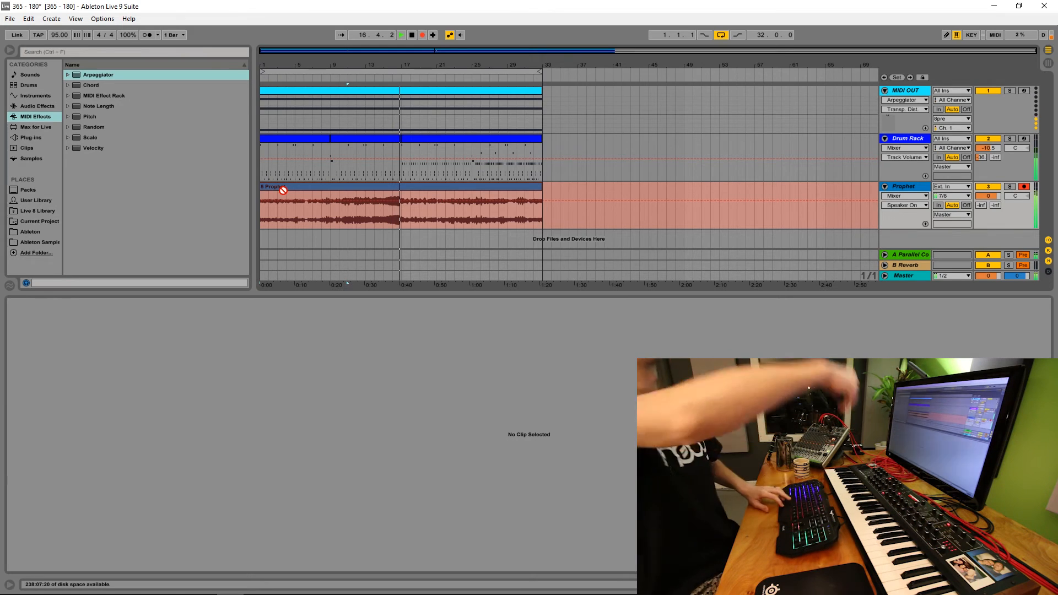
key(space)
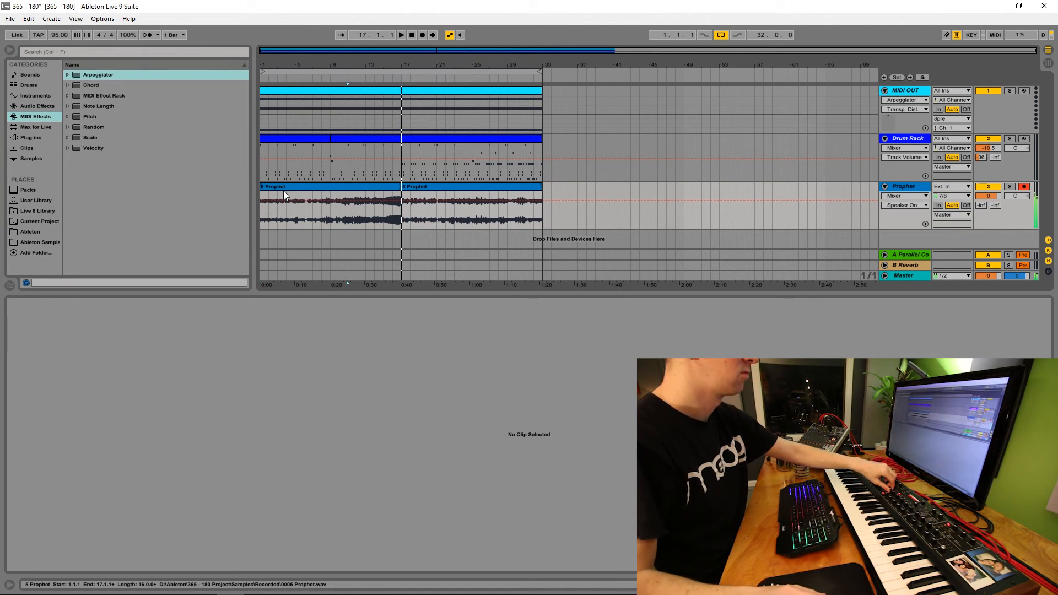
Step: Record the synth's decaying tail on the Prophet track from bar 33 to about bar 43
click(539, 215)
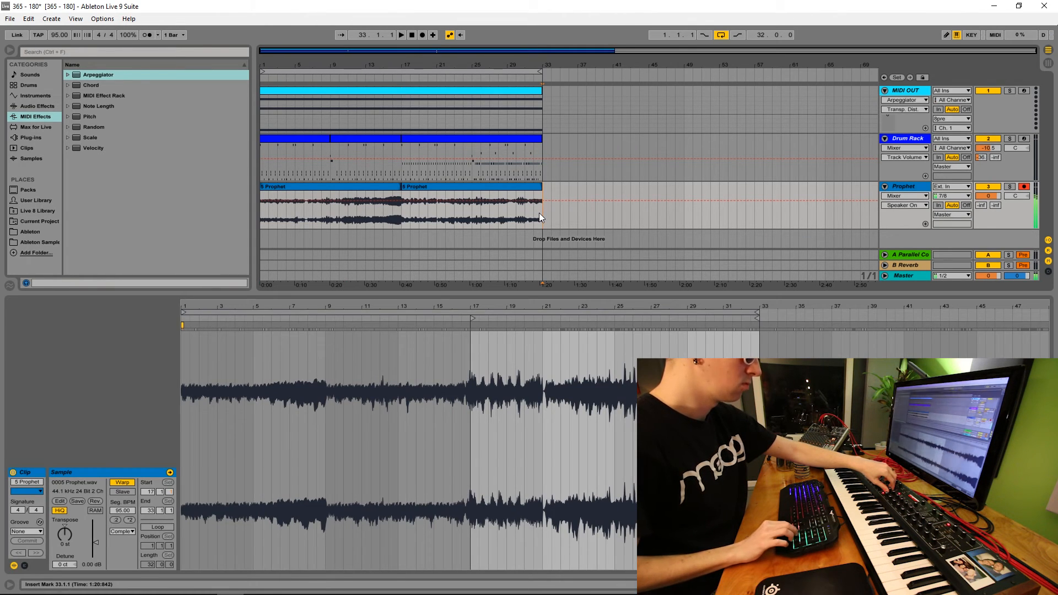
key(F9)
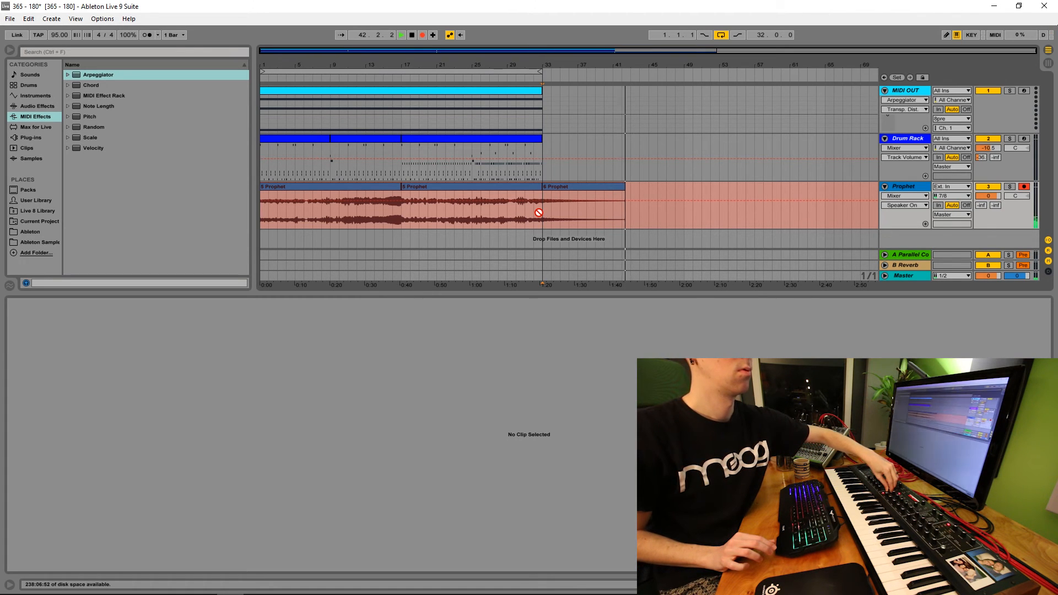
key(space)
click(650, 166)
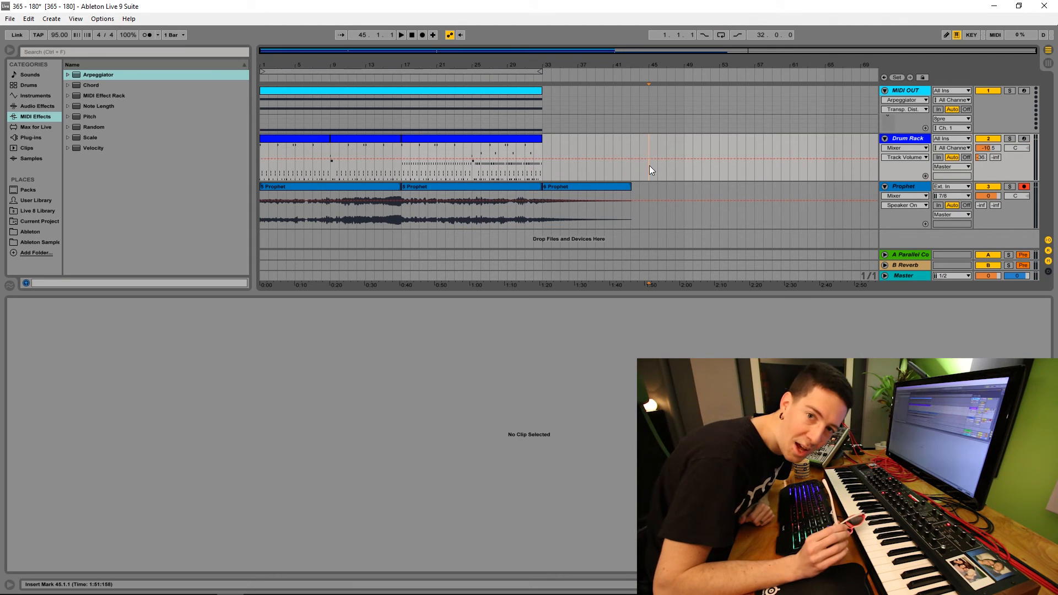